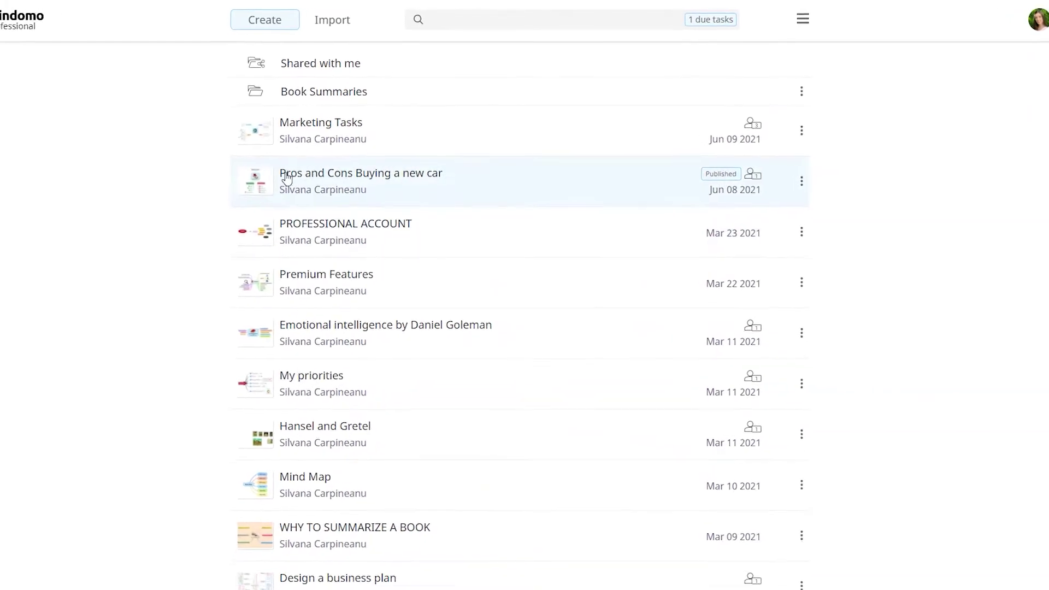
- Open the Marketing Tasks map from the dashboard's map list
{"action": "left_click", "coordinate": [300, 120]}
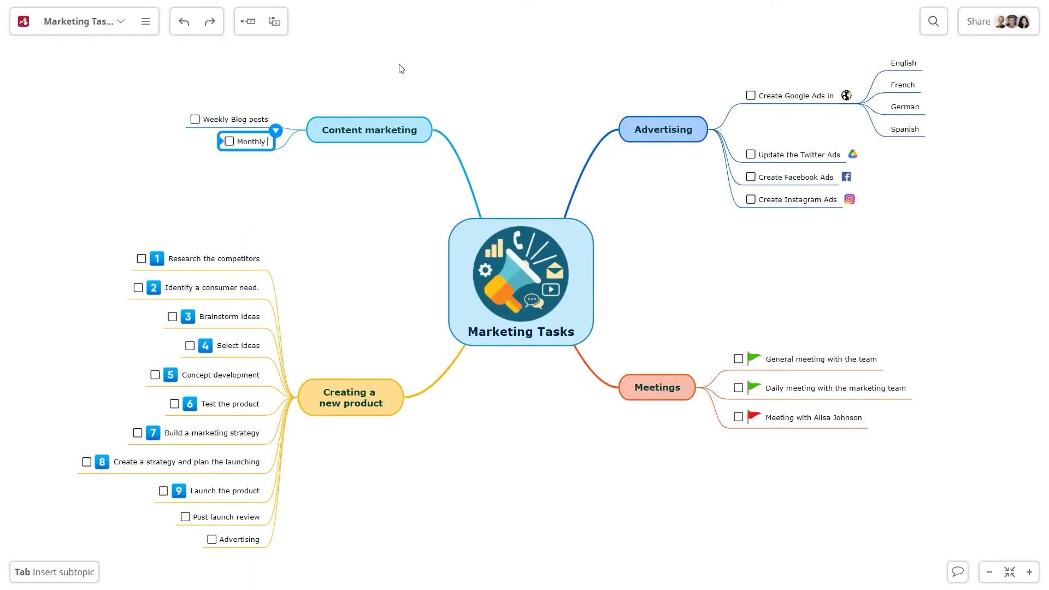
- Finish the 'Monthly webinars' task and add 'New video tutorials' below it under Content marketing
{"action": "type", "text": "webinars"}
{"action": "key", "text": "Return"}
{"action": "type", "text": "Ne"}
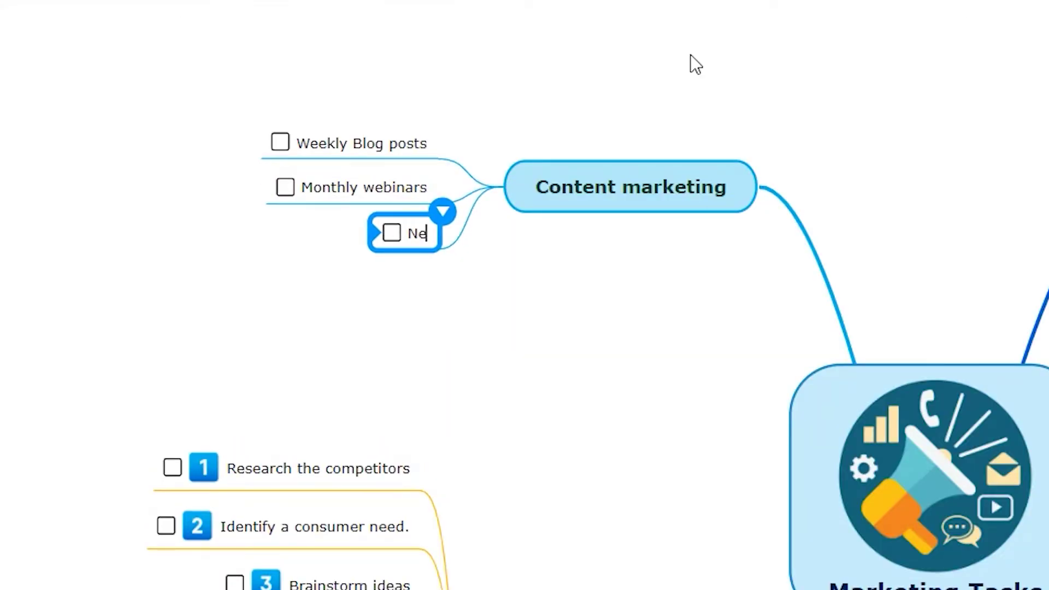
{"action": "type", "text": "w video tutori"}
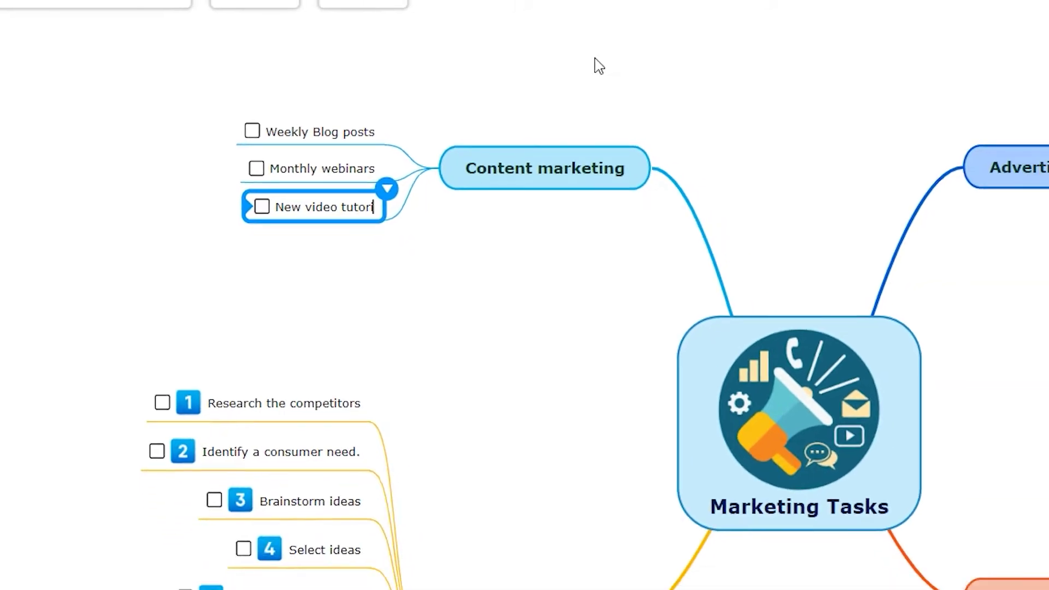
{"action": "type", "text": "als"}
{"action": "left_click", "coordinate": [403, 65]}
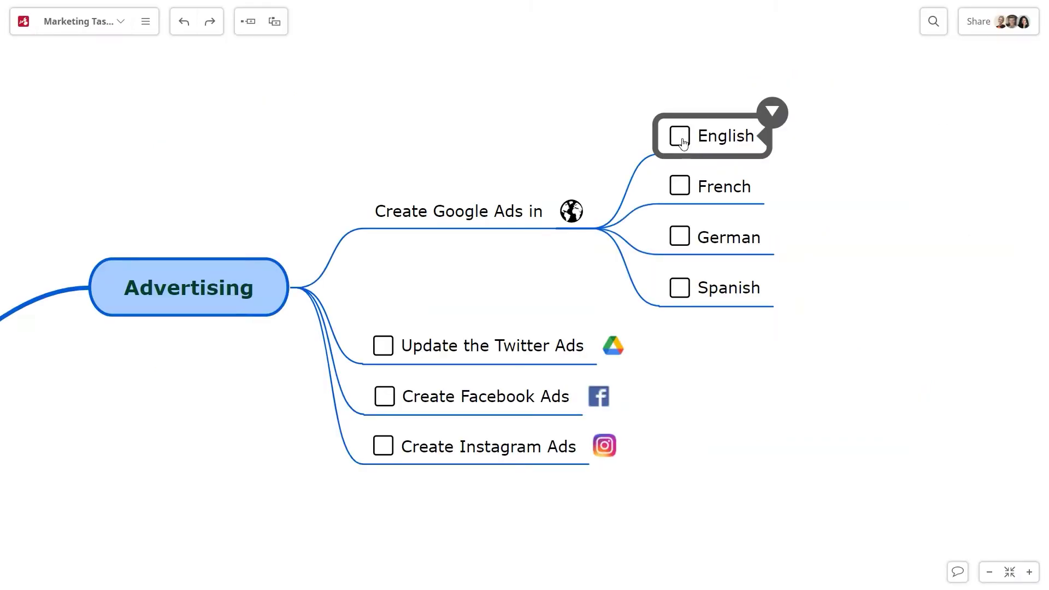
- Mark the English, French, German and Spanish Google Ads language tasks done
{"action": "left_click", "coordinate": [683, 137]}
{"action": "left_click", "coordinate": [722, 164]}
{"action": "left_click", "coordinate": [733, 186]}
{"action": "left_click", "coordinate": [730, 212]}
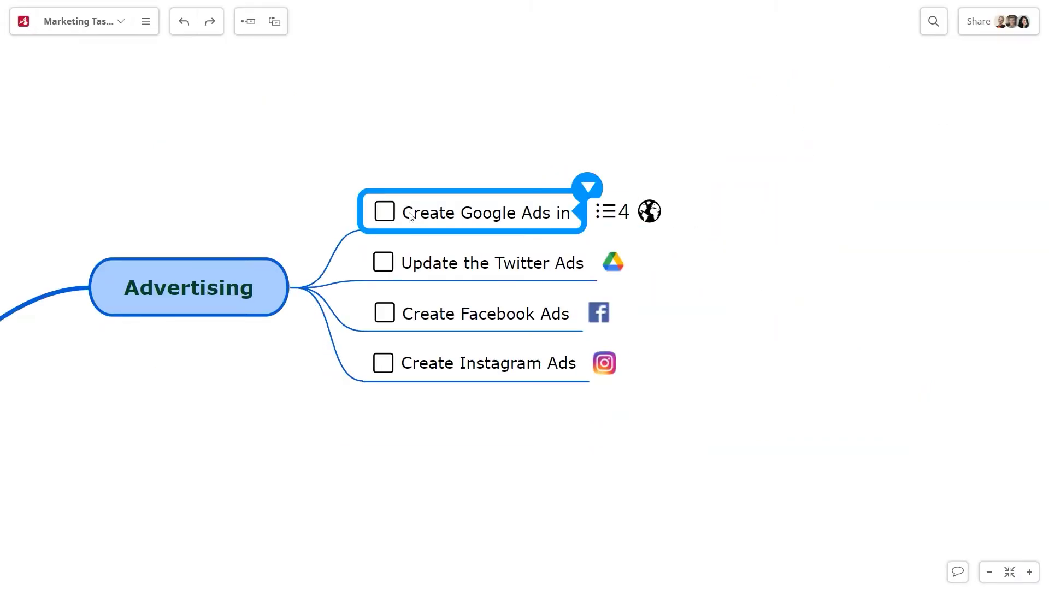
- Mark the Google, Twitter, Facebook and Instagram Ads tasks done, then expand Creating a new product
{"action": "left_click", "coordinate": [385, 211]}
{"action": "left_click", "coordinate": [438, 237]}
{"action": "left_click", "coordinate": [437, 262]}
{"action": "left_click", "coordinate": [445, 291]}
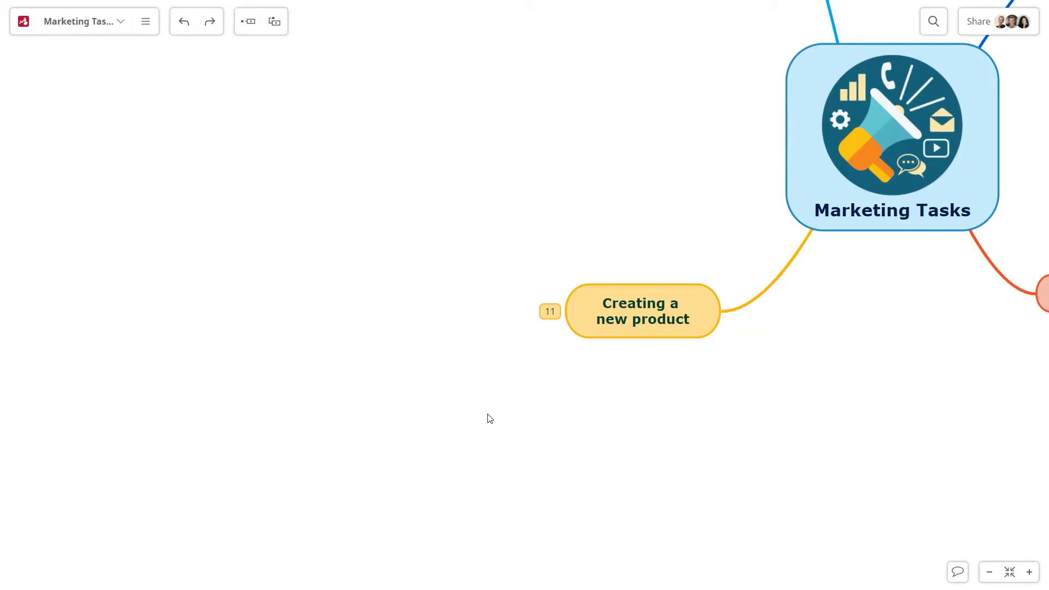
{"action": "left_click", "coordinate": [545, 314]}
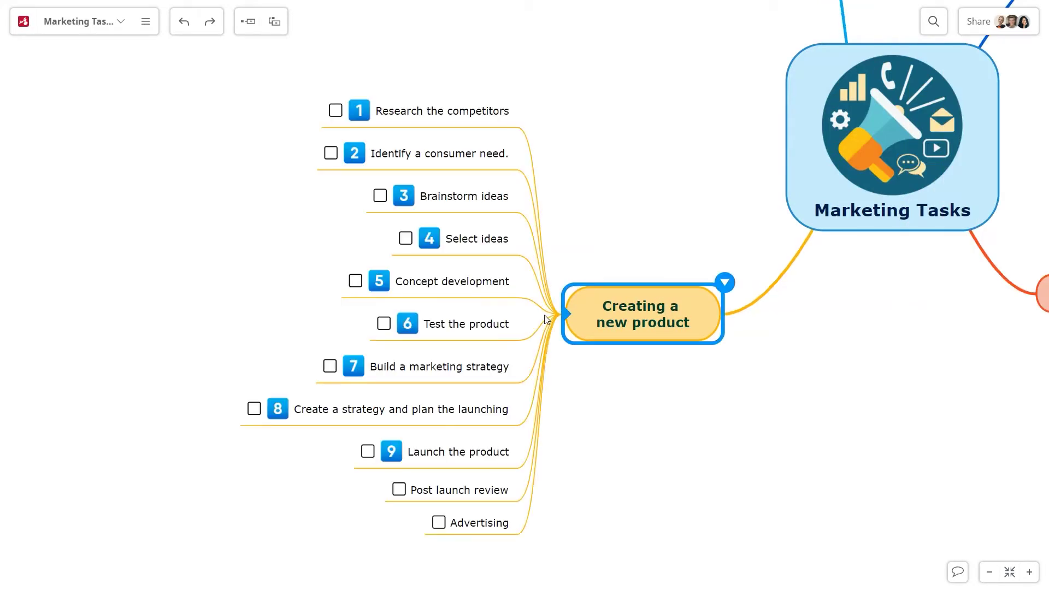
{"action": "left_click", "coordinate": [898, 474]}
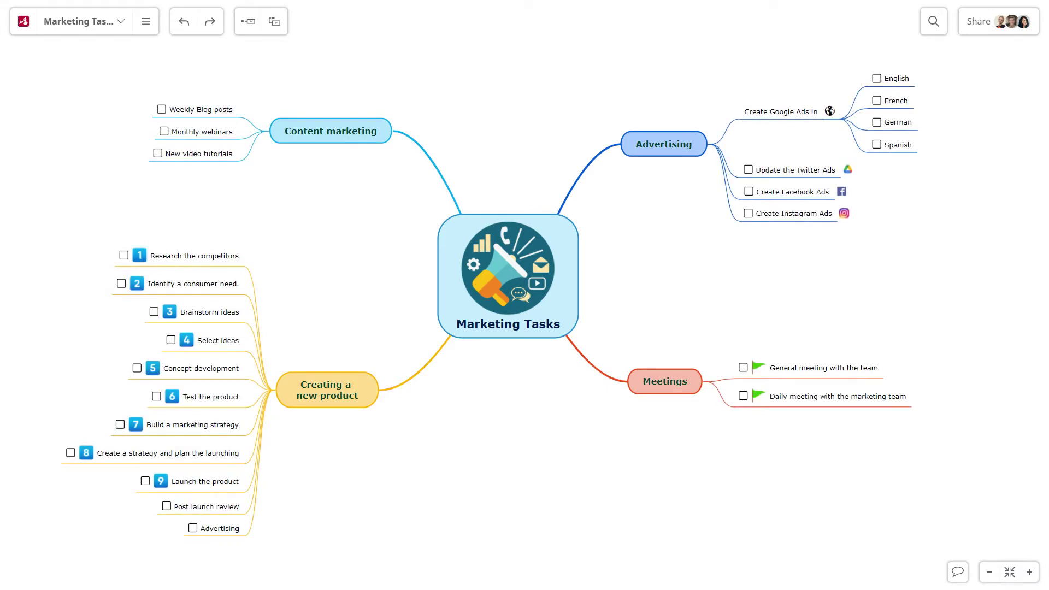
{"action": "key", "text": "Tab"}
{"action": "type", "text": "Meeting with Al"}
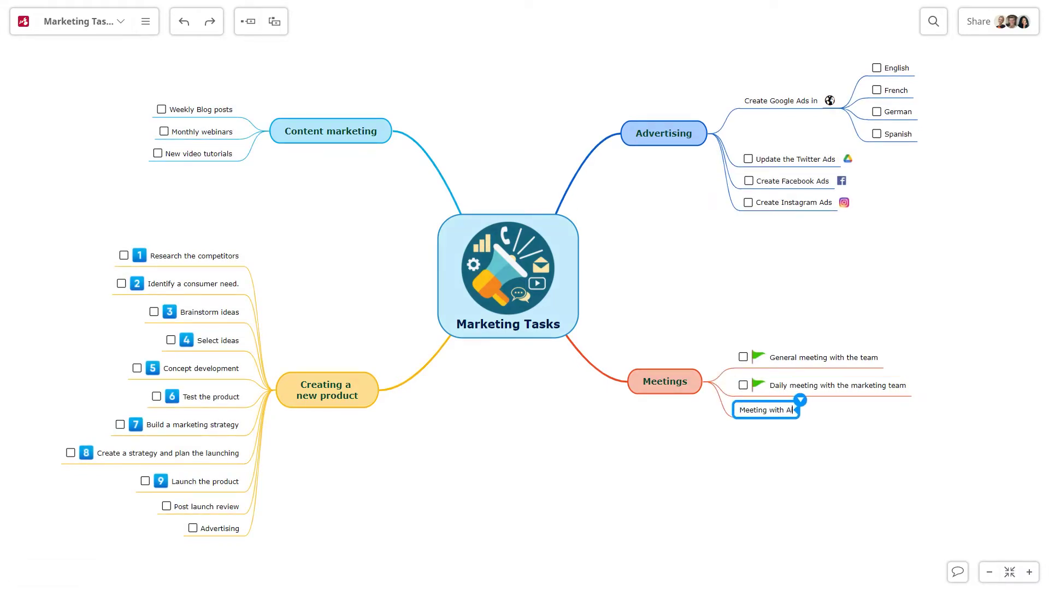
{"action": "type", "text": "isa Johnson"}
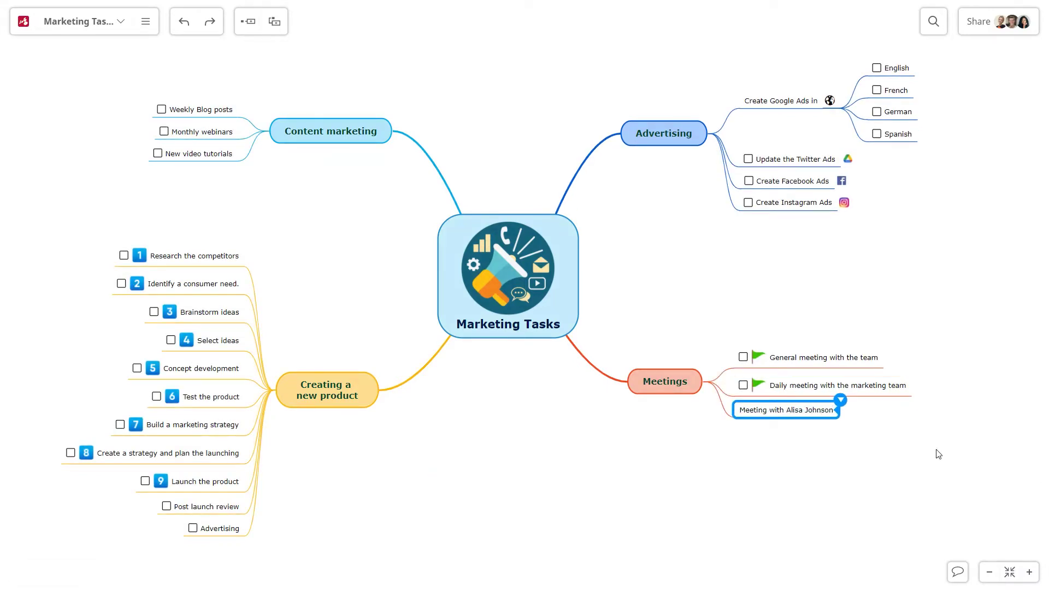
{"action": "right_click", "coordinate": [842, 405]}
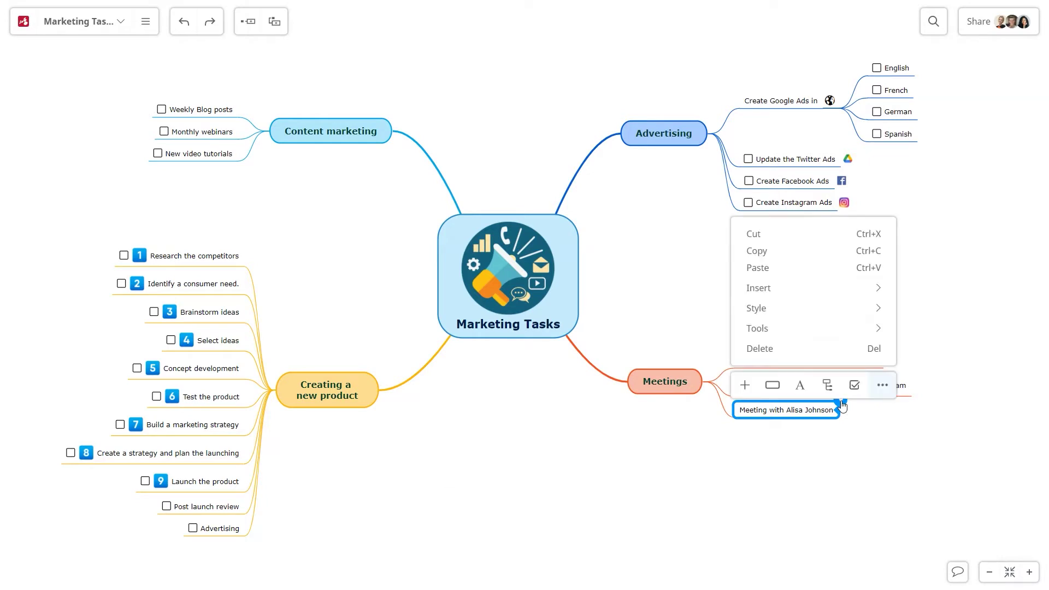
{"action": "left_click", "coordinate": [862, 335]}
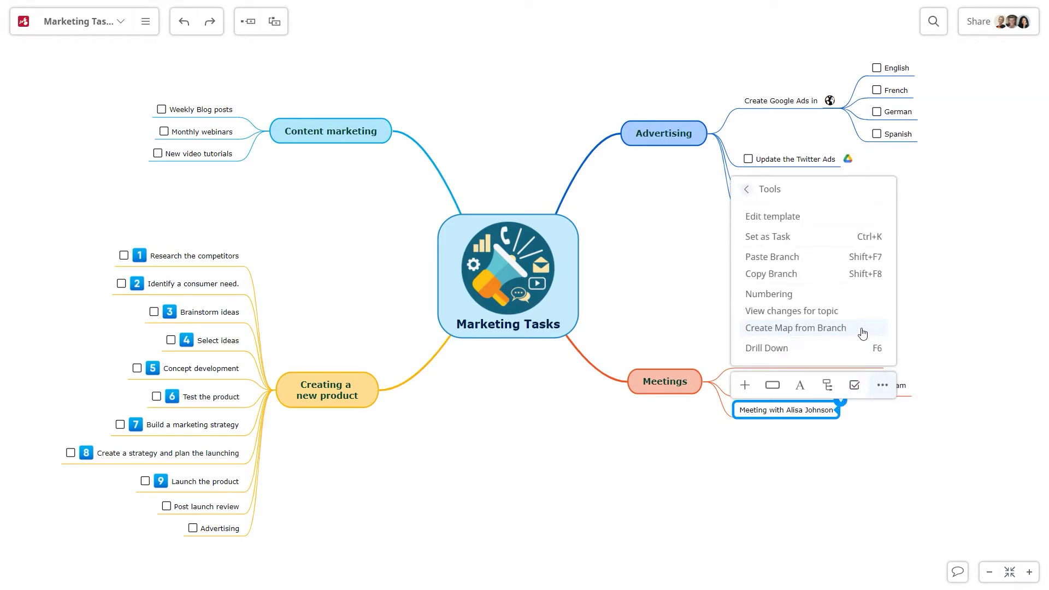
{"action": "left_click", "coordinate": [784, 242]}
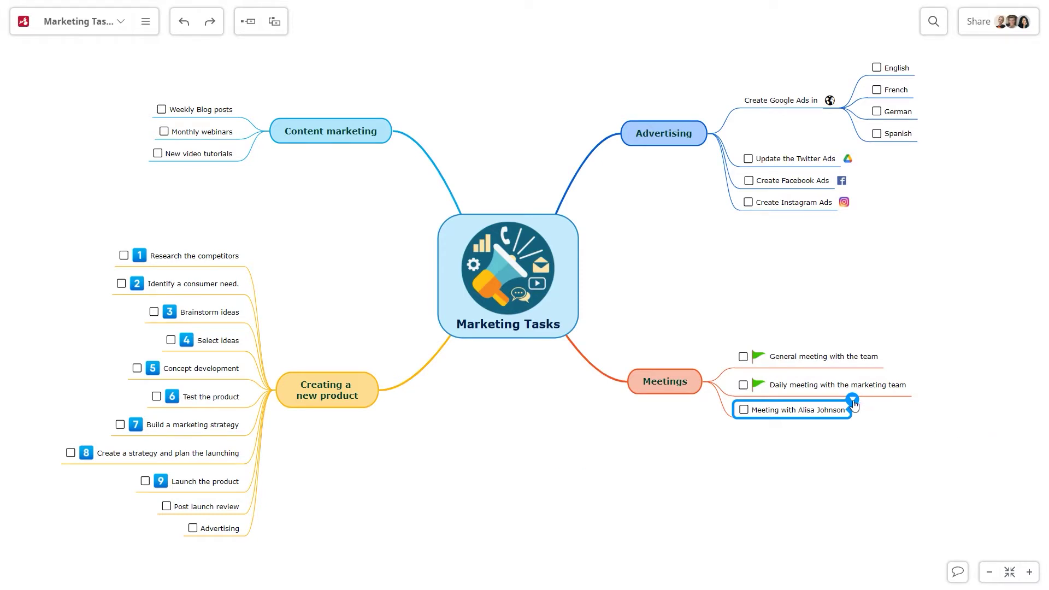
{"action": "right_click", "coordinate": [854, 405]}
{"action": "left_click", "coordinate": [854, 384]}
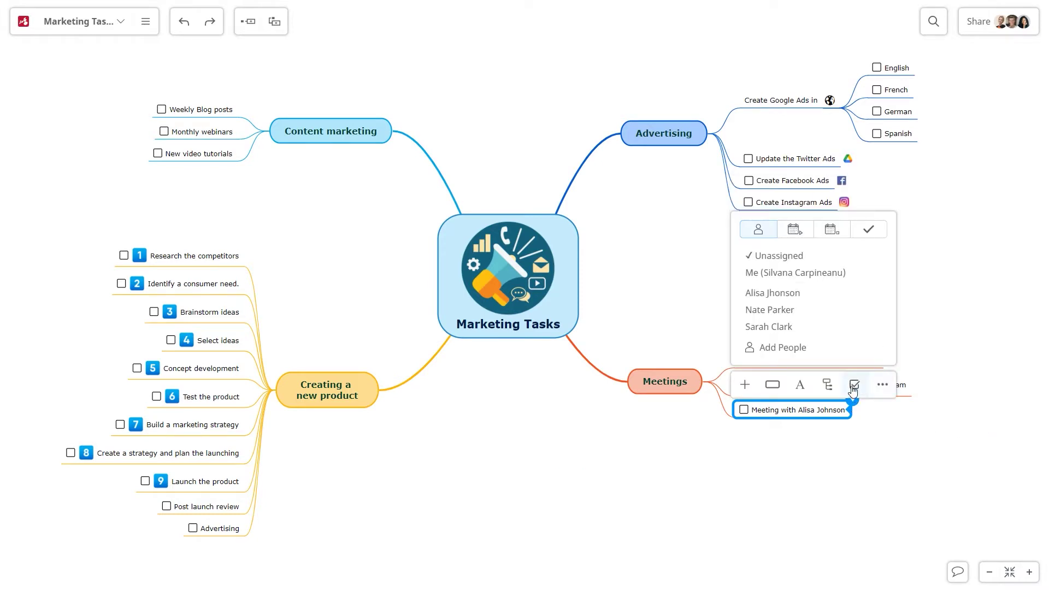
{"action": "left_click", "coordinate": [796, 235]}
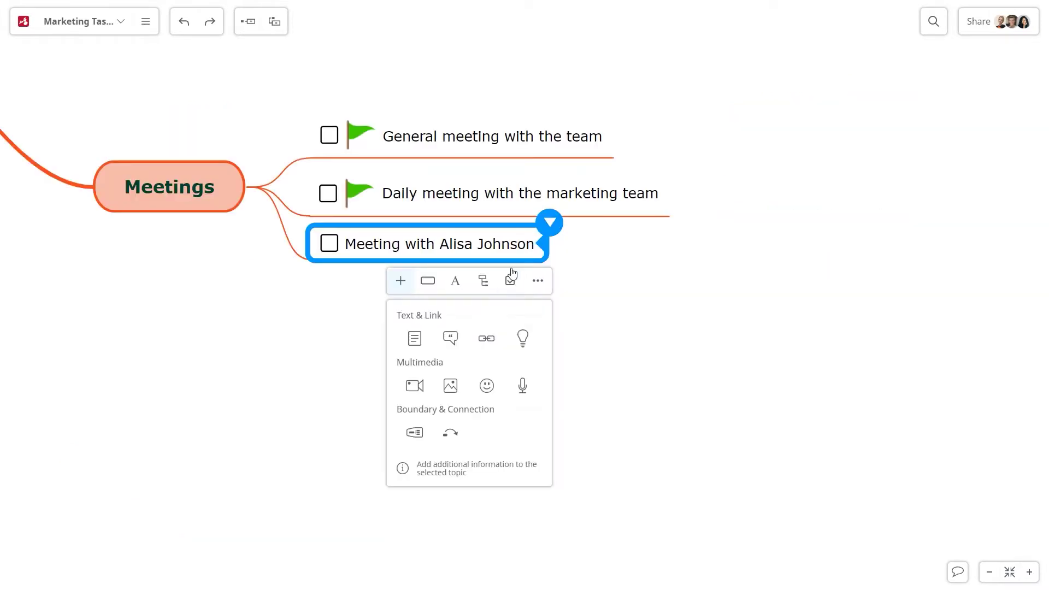
{"action": "left_click", "coordinate": [511, 281]}
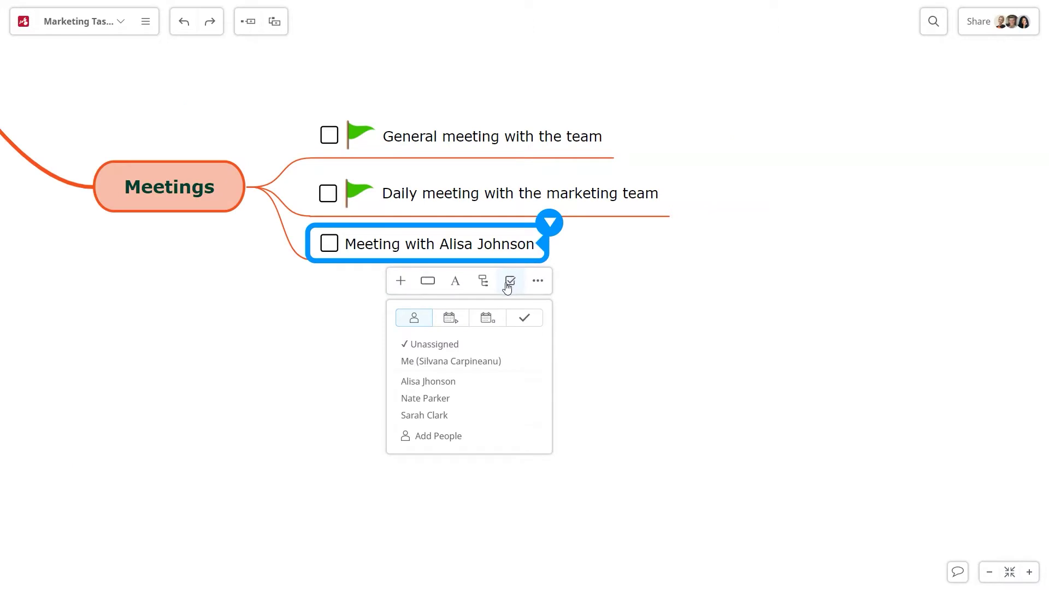
{"action": "left_click", "coordinate": [456, 321]}
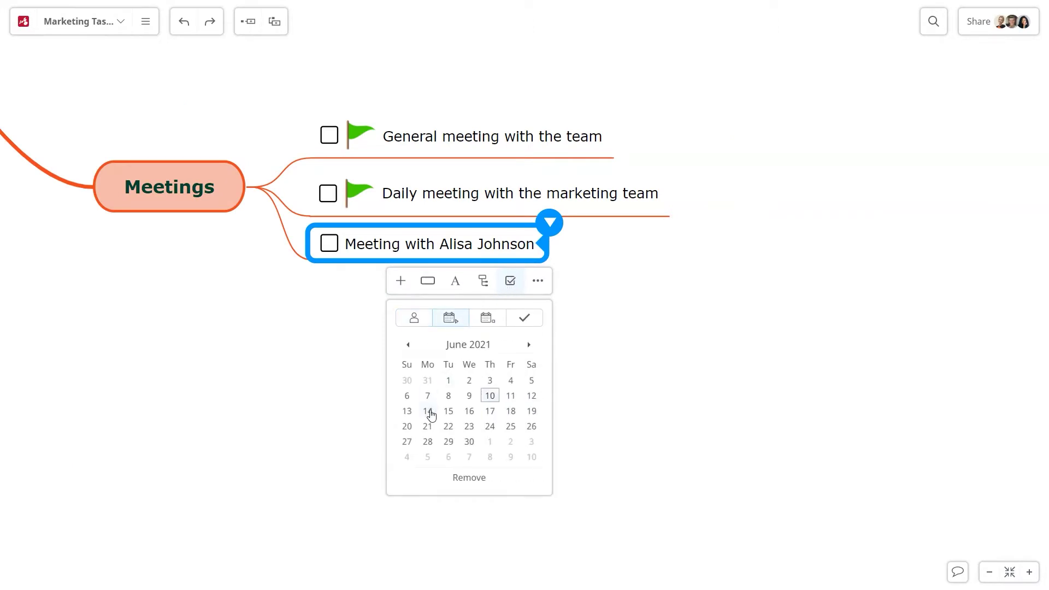
{"action": "left_click", "coordinate": [428, 412]}
{"action": "left_click", "coordinate": [488, 319]}
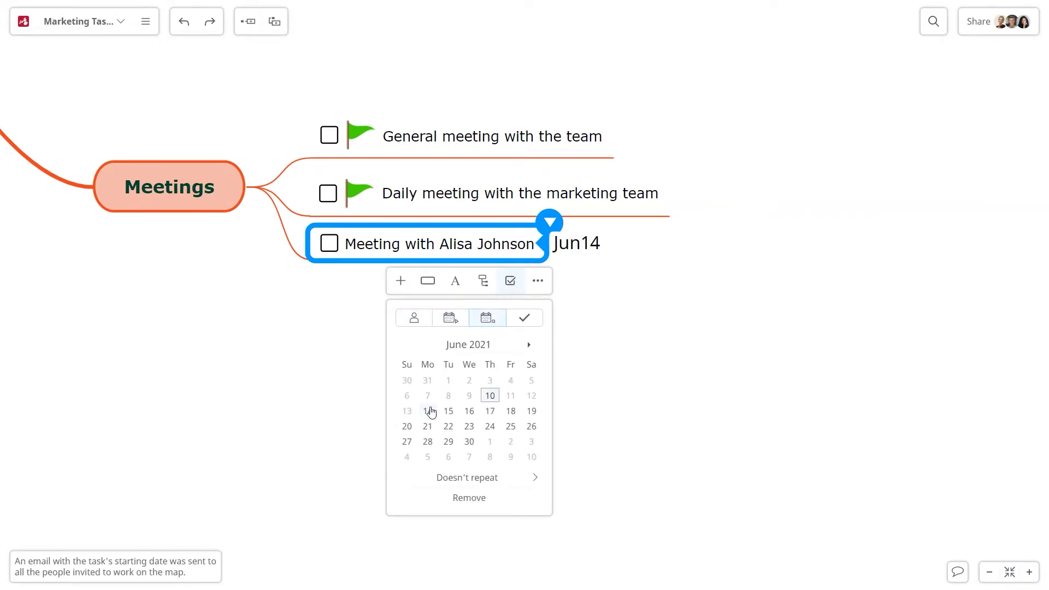
{"action": "left_click", "coordinate": [428, 426]}
{"action": "left_click", "coordinate": [616, 410]}
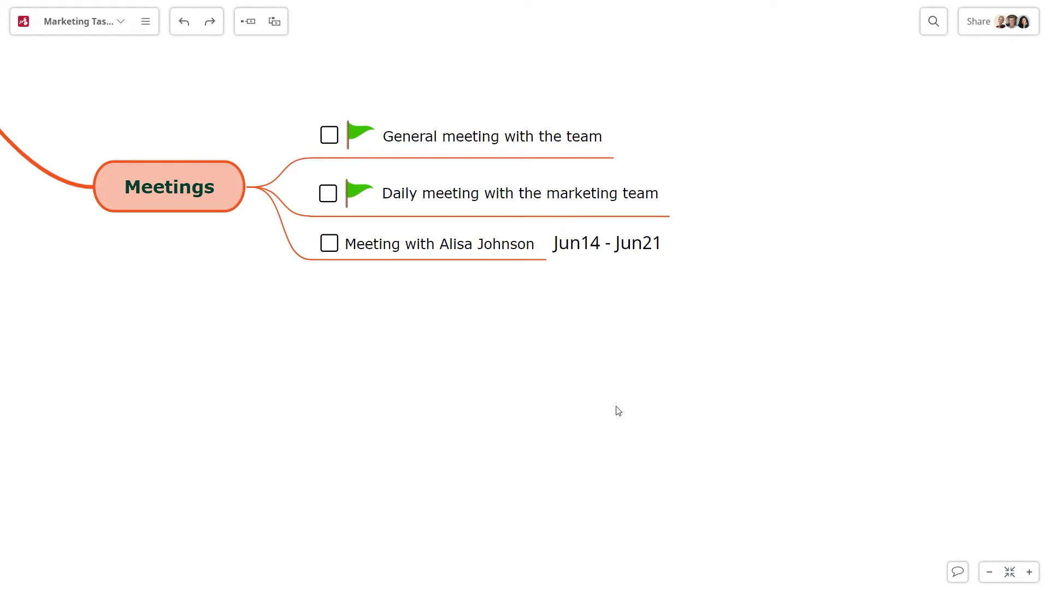
- Make the daily marketing-team meeting repeat Monday to Friday
{"action": "left_click", "coordinate": [645, 197]}
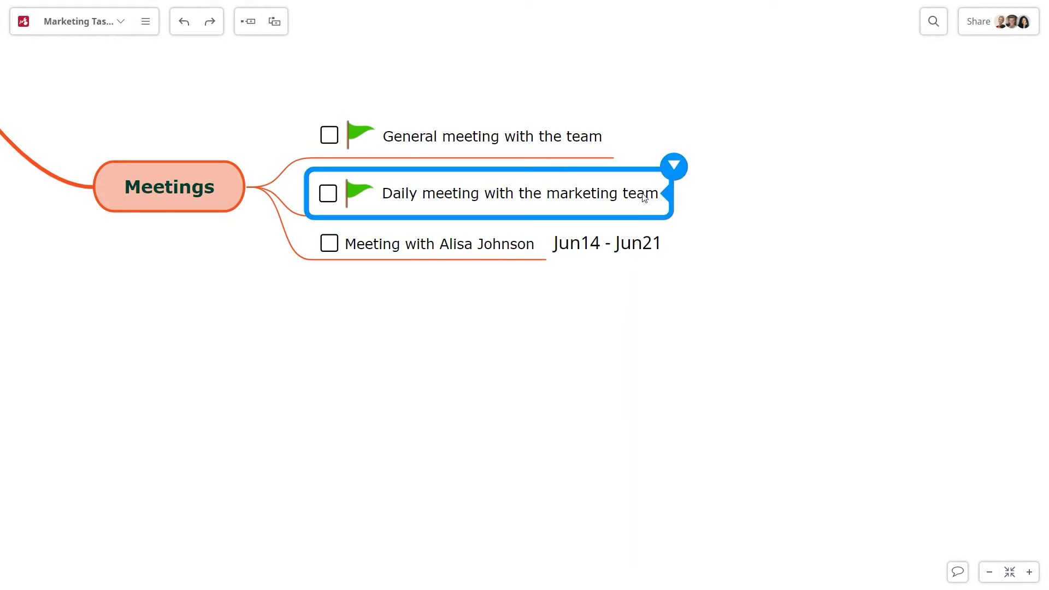
{"action": "left_click", "coordinate": [667, 172]}
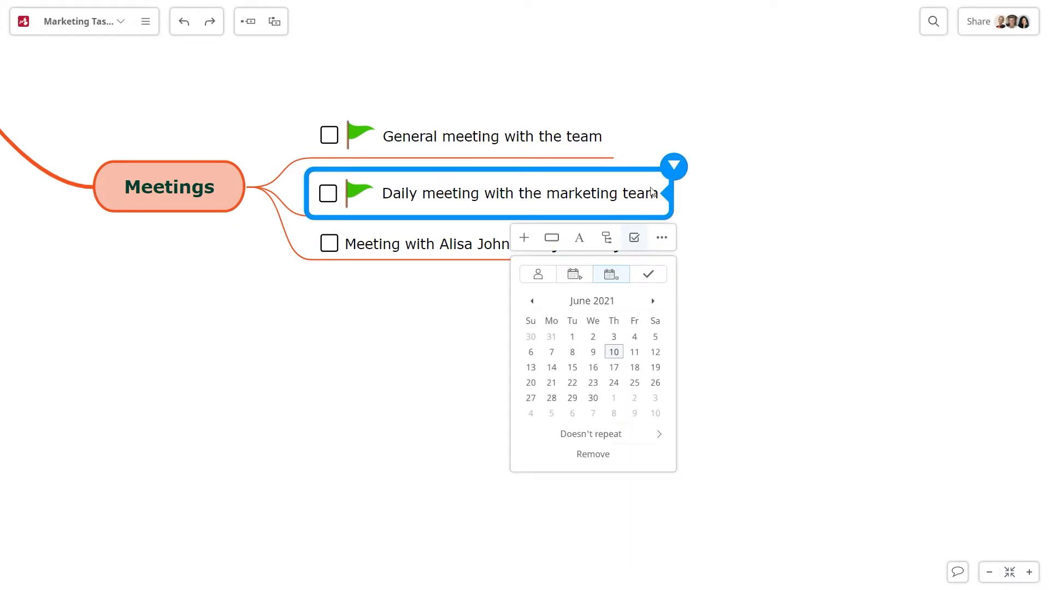
{"action": "left_click", "coordinate": [583, 433]}
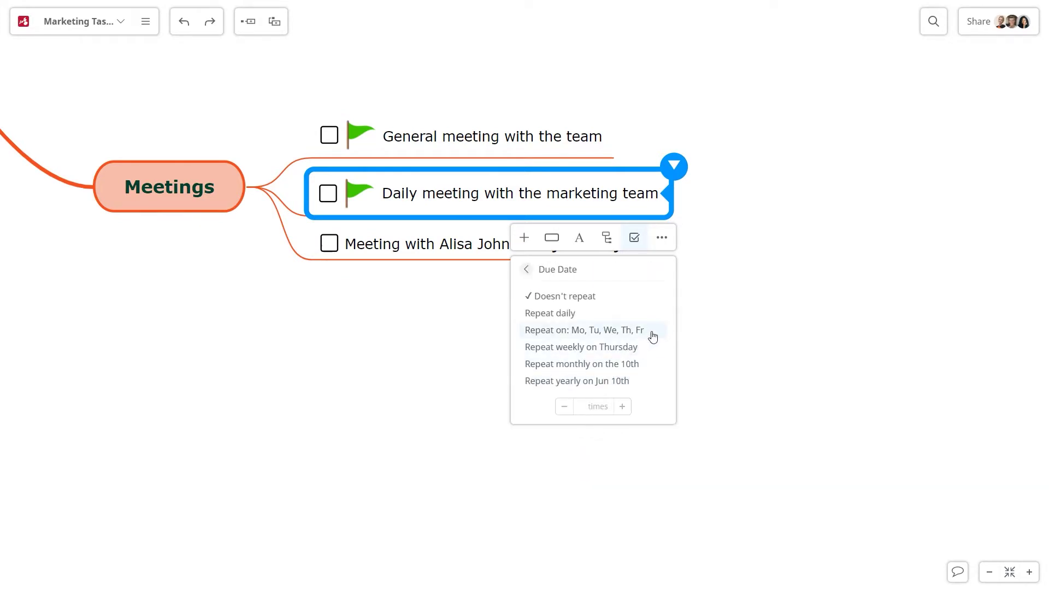
{"action": "left_click", "coordinate": [653, 337]}
{"action": "left_click", "coordinate": [700, 335]}
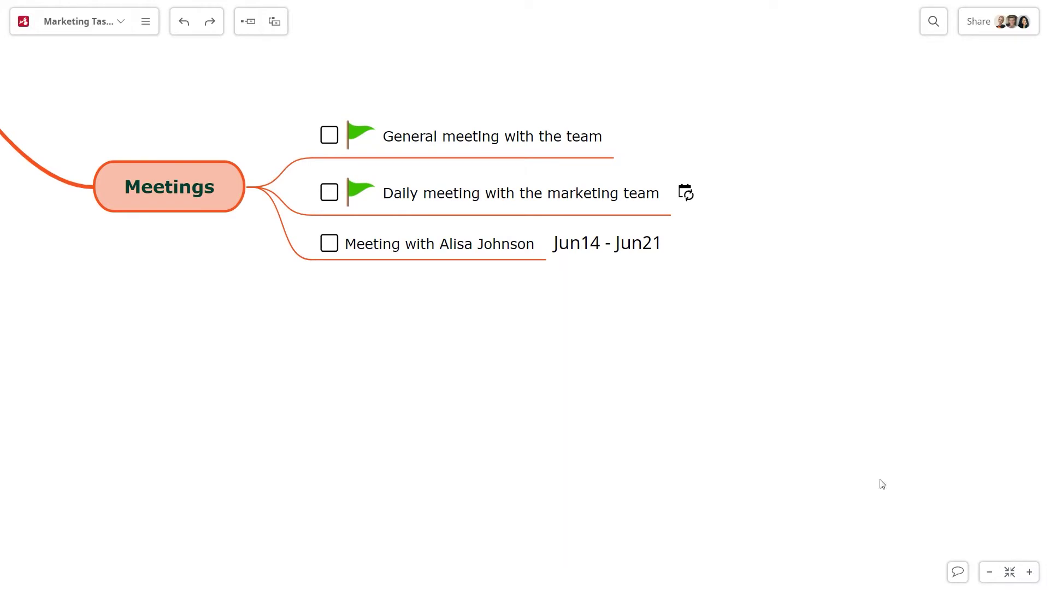
{"action": "left_click", "coordinate": [1009, 571]}
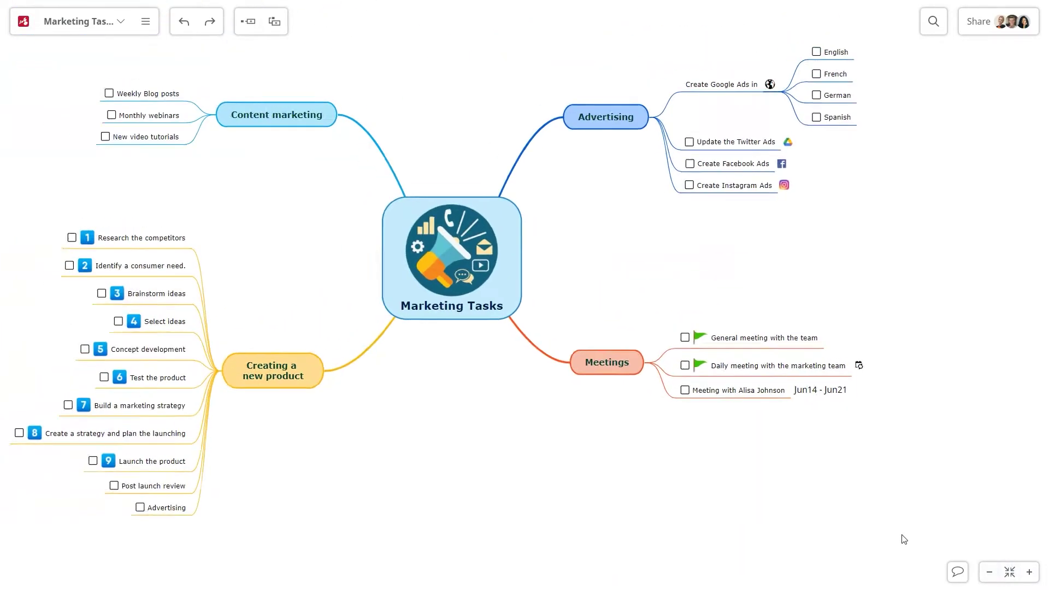
- Review the Notification tab in the map's Map properties
{"action": "left_click", "coordinate": [145, 28]}
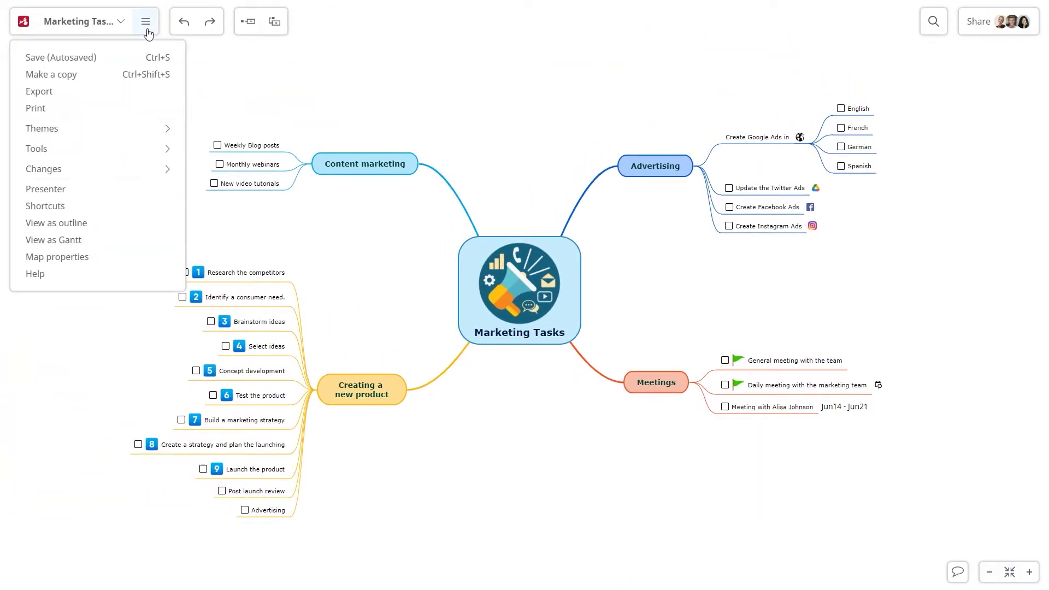
{"action": "left_click", "coordinate": [121, 258]}
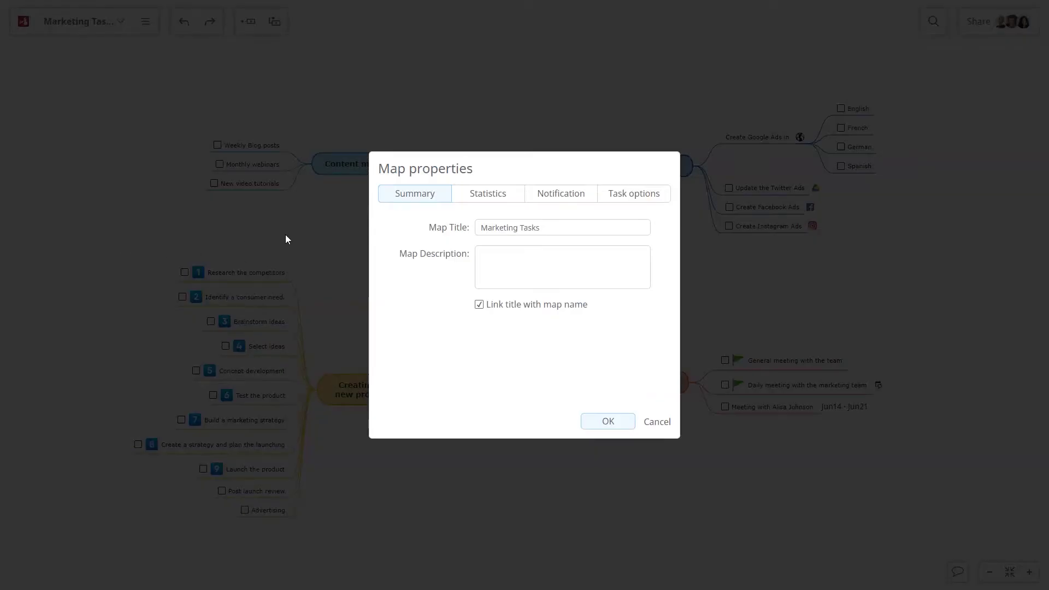
{"action": "left_click", "coordinate": [572, 200]}
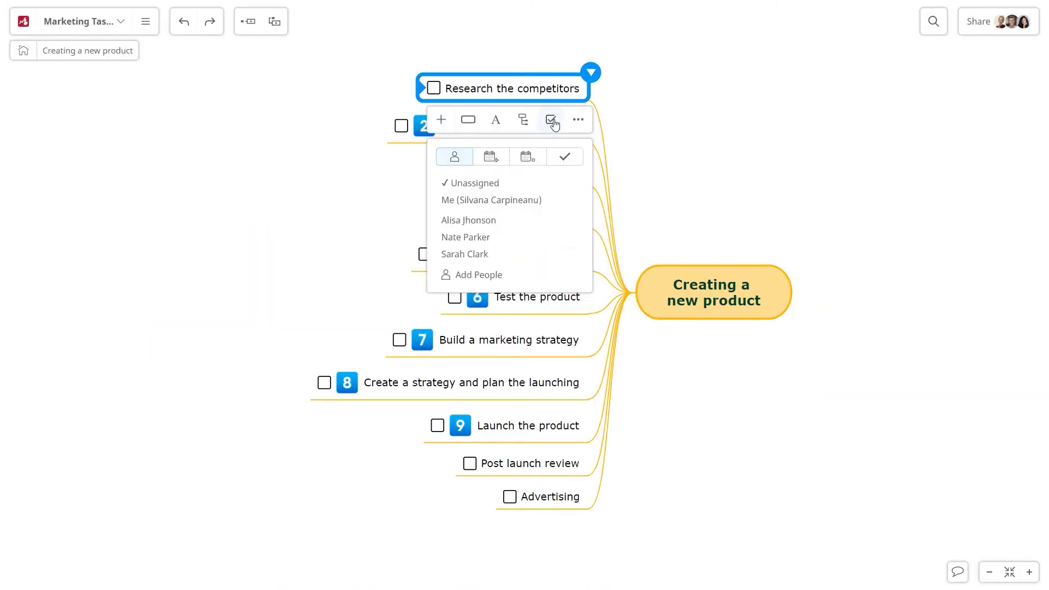
- Set Research the competitors to priority 1 with 50% completion
{"action": "left_click", "coordinate": [560, 160]}
{"action": "left_click", "coordinate": [572, 186]}
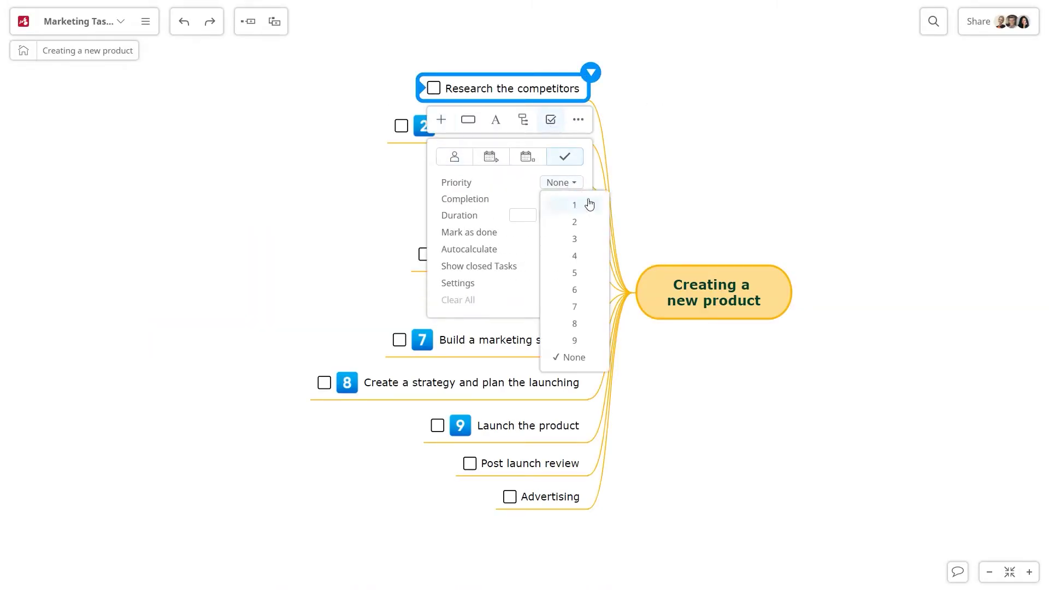
{"action": "left_click", "coordinate": [596, 211]}
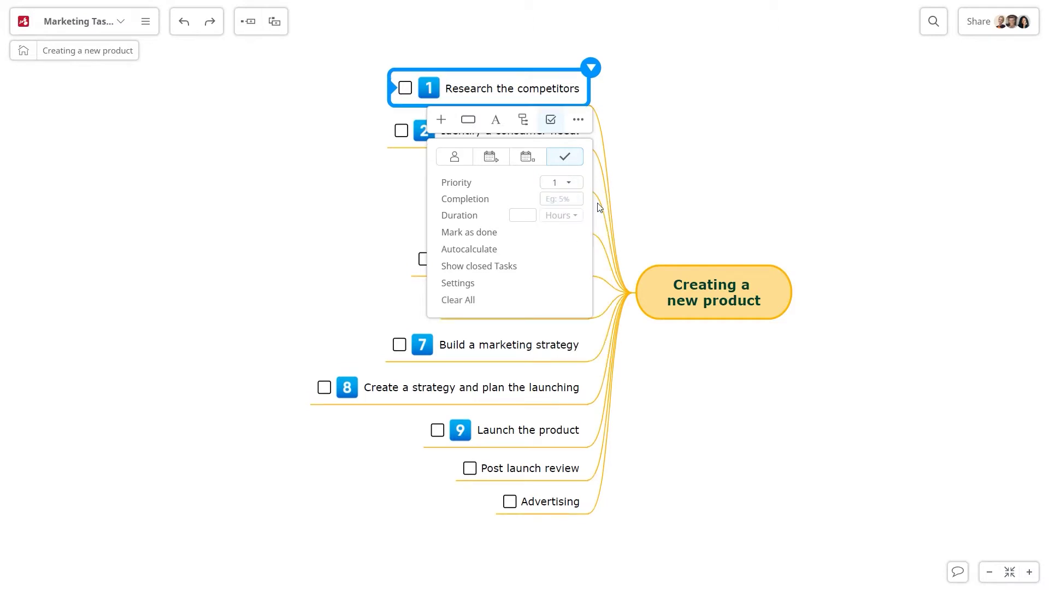
{"action": "left_click", "coordinate": [660, 170]}
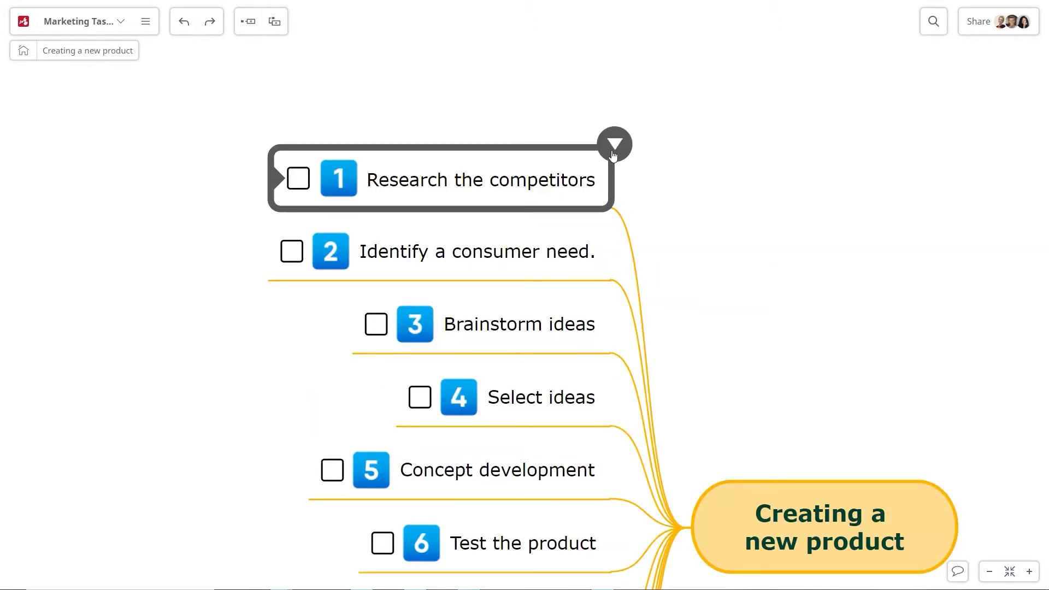
{"action": "left_click", "coordinate": [613, 150]}
{"action": "type", "text": "50"}
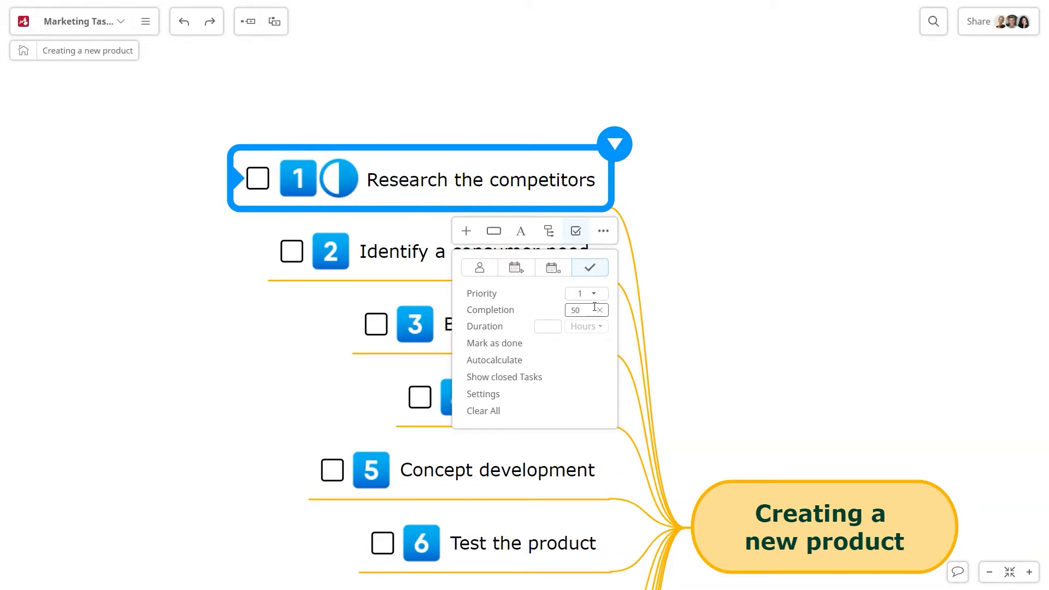
{"action": "left_click", "coordinate": [703, 288]}
{"action": "scroll", "coordinate": [653, 204], "scroll_direction": "down", "scroll_amount": 3}
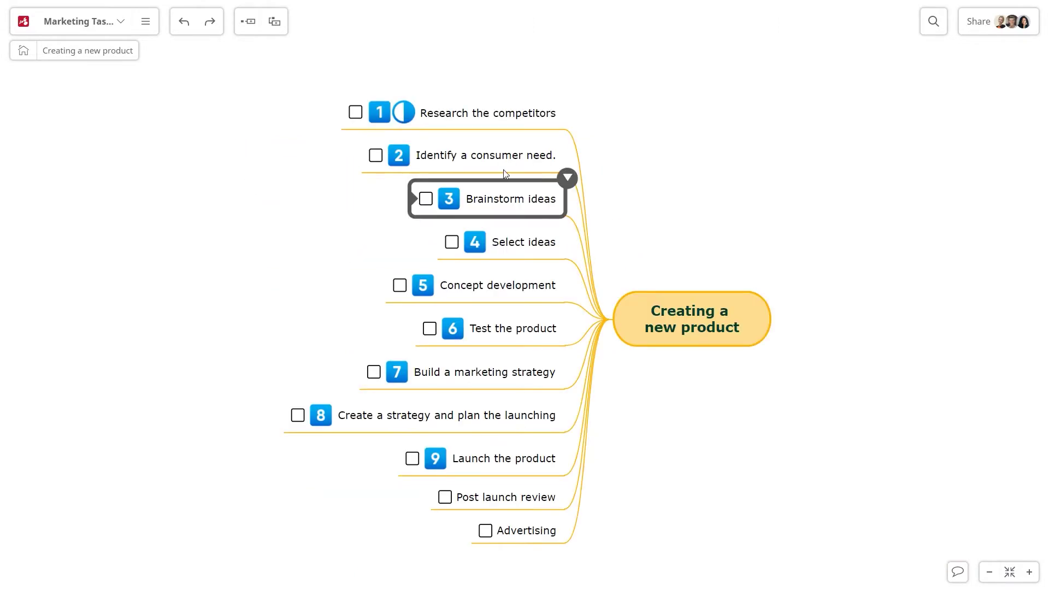
- Check off Research the competitors, Identify a consumer need, Brainstorm ideas and Select ideas
{"action": "left_click", "coordinate": [355, 115]}
{"action": "left_click", "coordinate": [376, 133]}
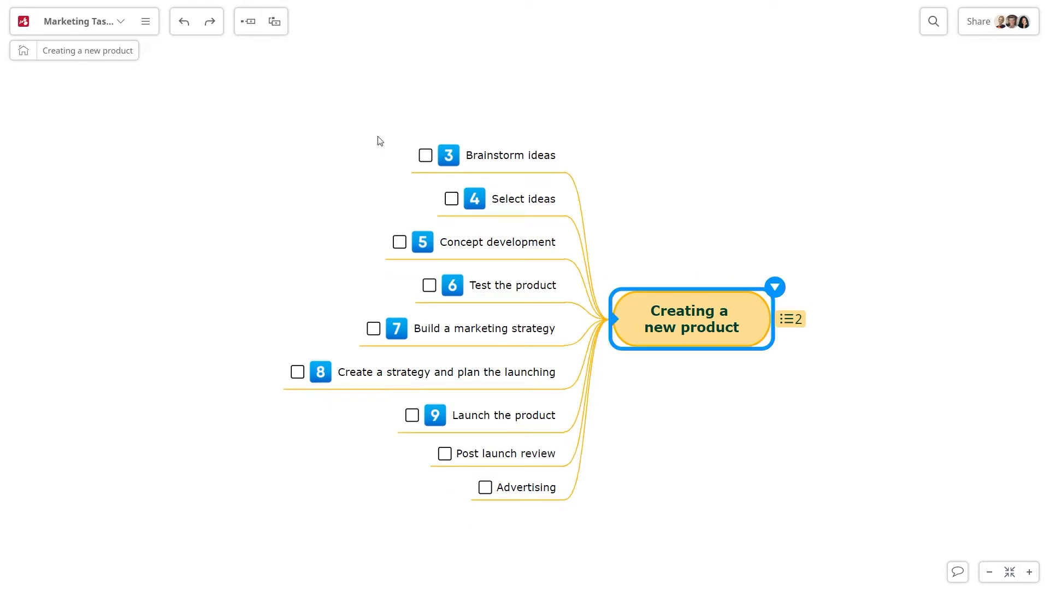
{"action": "left_click", "coordinate": [425, 156]}
{"action": "left_click", "coordinate": [451, 176]}
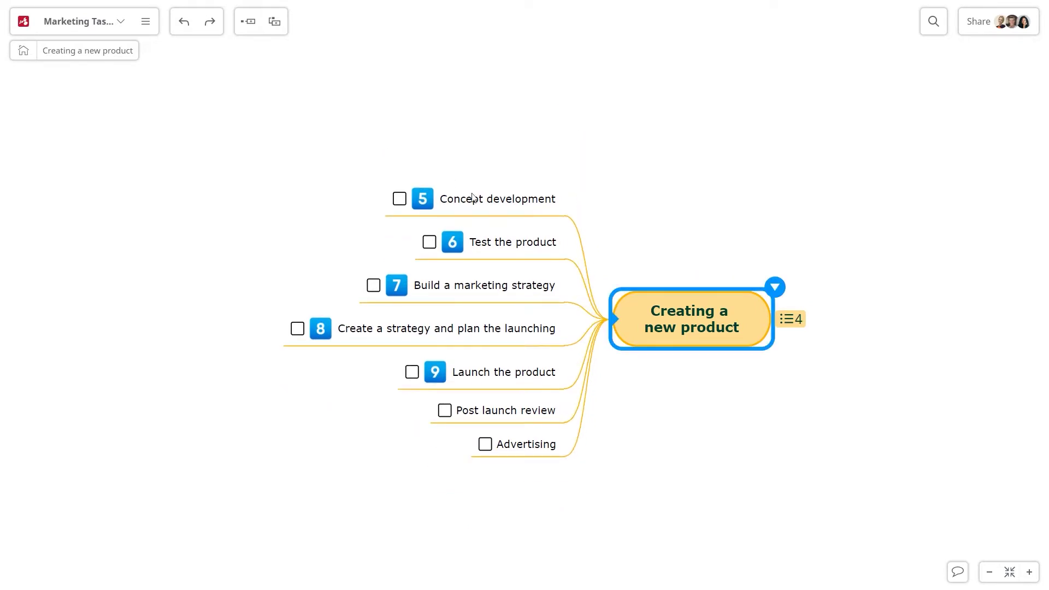
- Review the Completed Tasks list, then select Concept development and browse its icons
{"action": "left_click", "coordinate": [790, 323]}
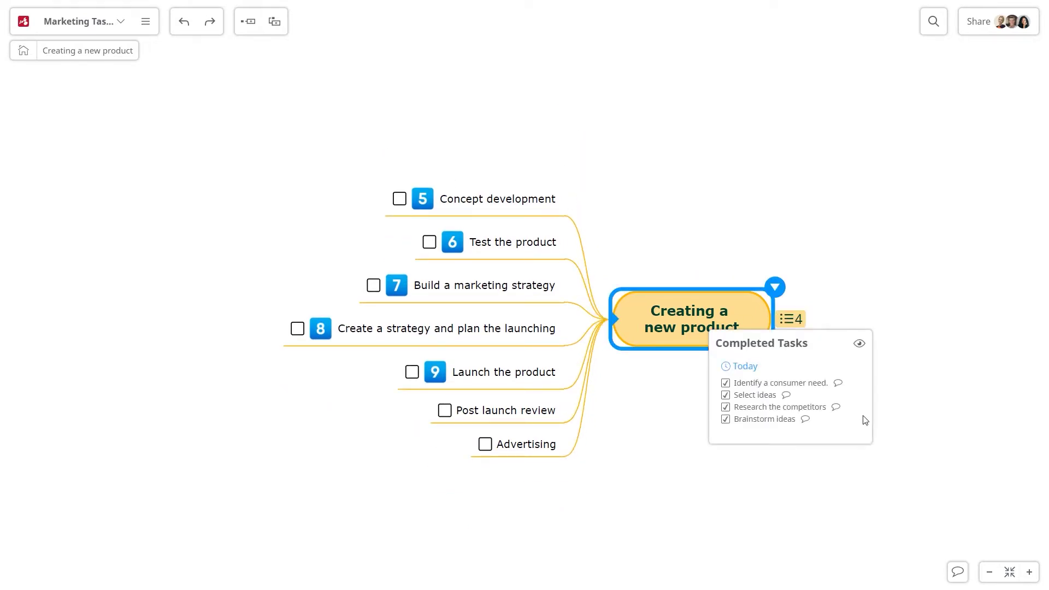
{"action": "left_click", "coordinate": [560, 188]}
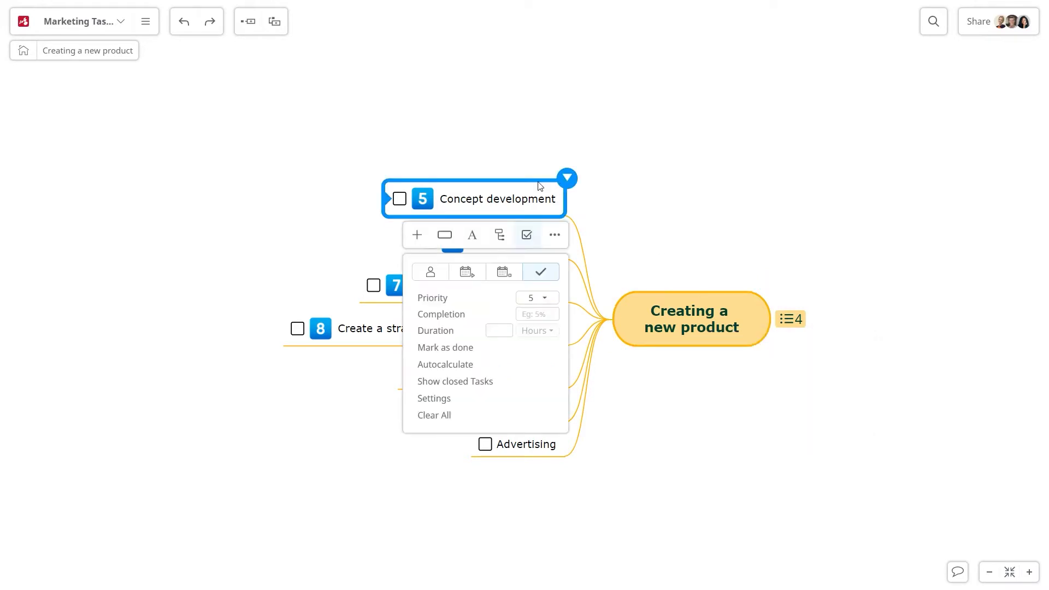
{"action": "left_click", "coordinate": [416, 235]}
{"action": "left_click", "coordinate": [506, 339]}
{"action": "scroll", "coordinate": [508, 341], "scroll_direction": "down", "scroll_amount": 2}
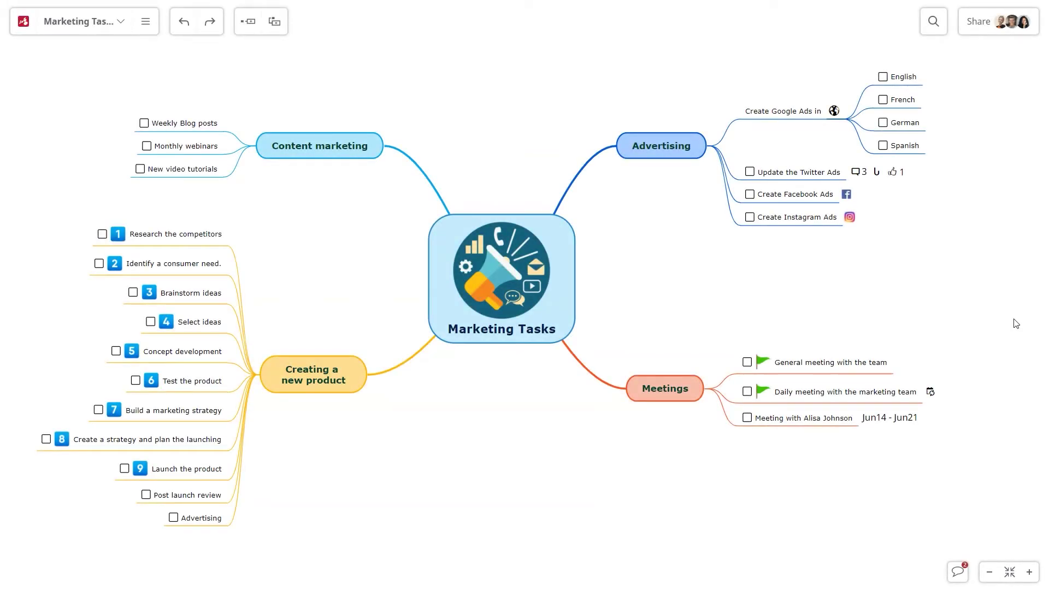
- Review the map's Share Settings, then send 'Great' in the map chat
{"action": "left_click", "coordinate": [979, 21]}
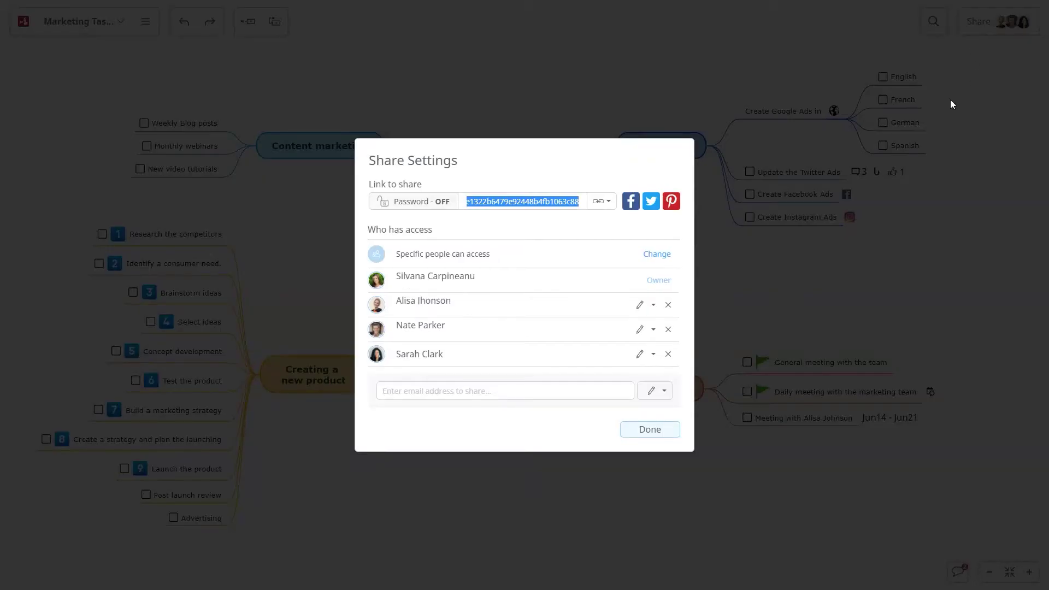
{"action": "left_click", "coordinate": [672, 431]}
{"action": "left_click", "coordinate": [957, 571]}
{"action": "type", "text": "Great"}
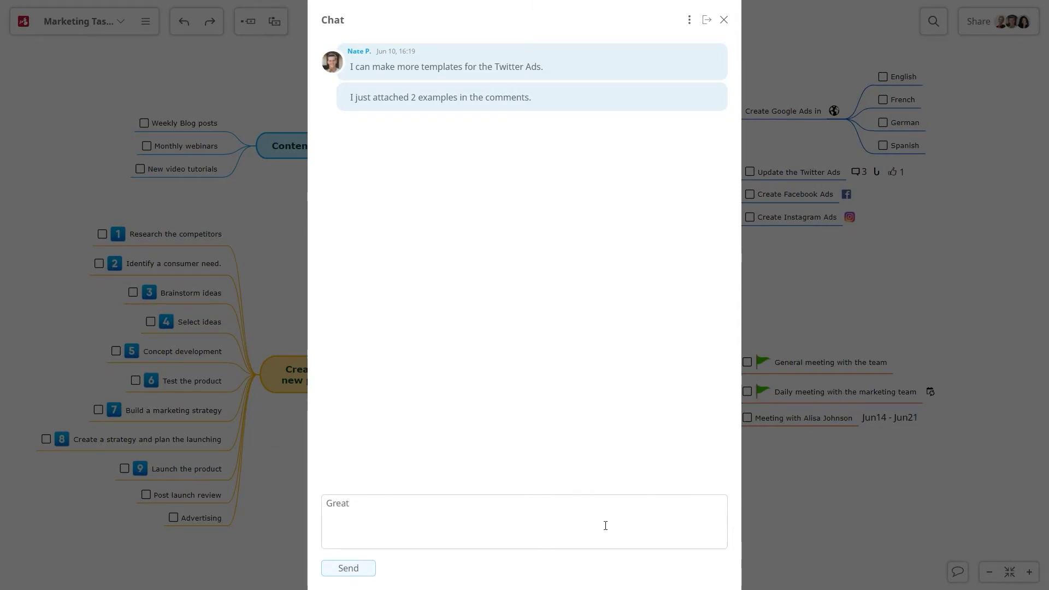
{"action": "left_click", "coordinate": [323, 572]}
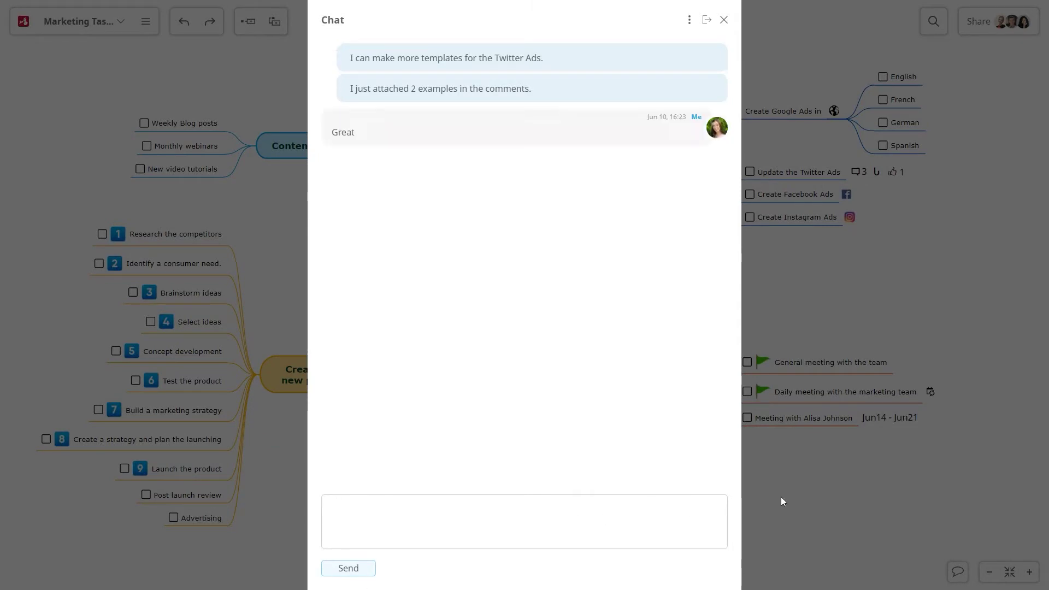
{"action": "left_click", "coordinate": [781, 498]}
{"action": "left_click", "coordinate": [838, 164]}
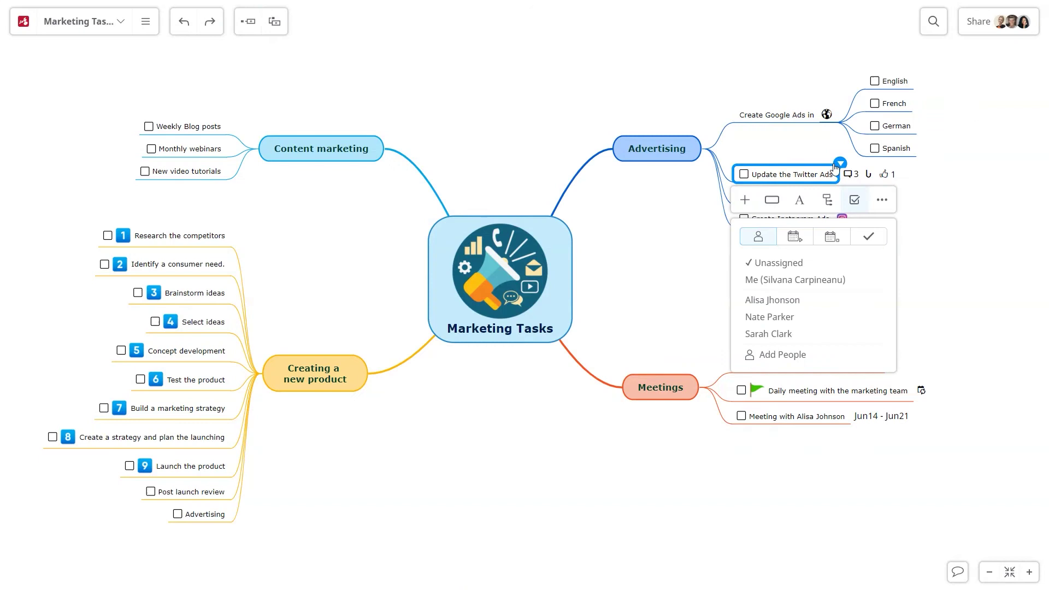
{"action": "left_click", "coordinate": [800, 301]}
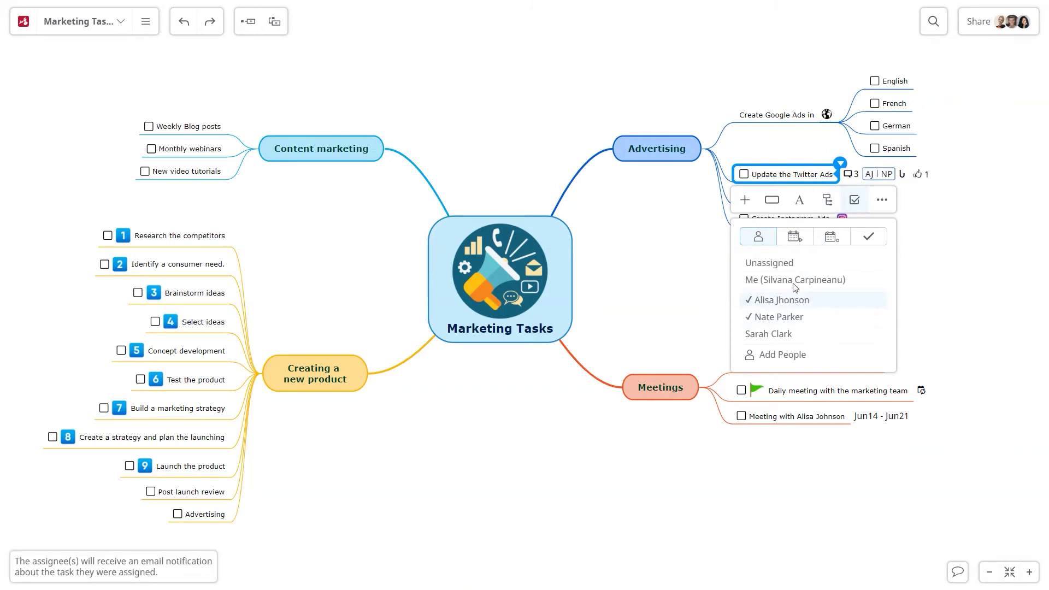
{"action": "left_click", "coordinate": [745, 200]}
{"action": "left_click", "coordinate": [796, 255]}
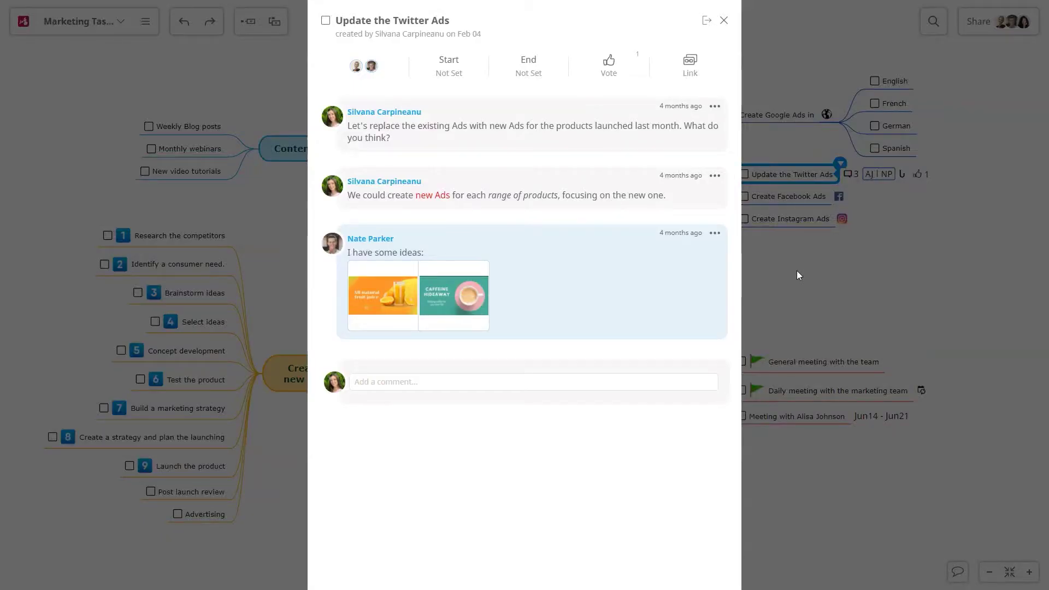
{"action": "left_click", "coordinate": [609, 63]}
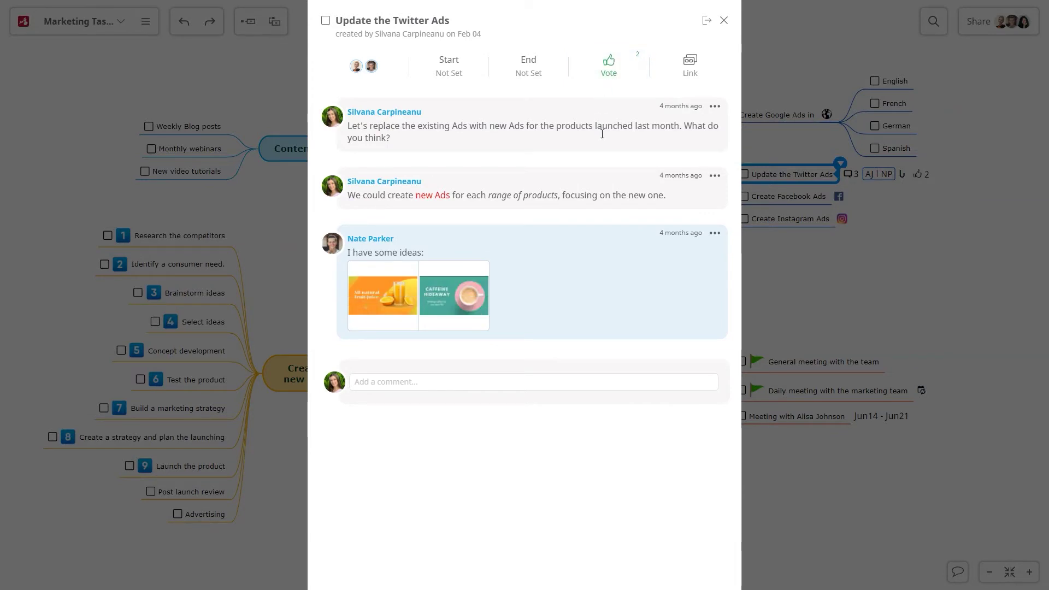
{"action": "left_click", "coordinate": [589, 381]}
{"action": "left_click", "coordinate": [723, 480]}
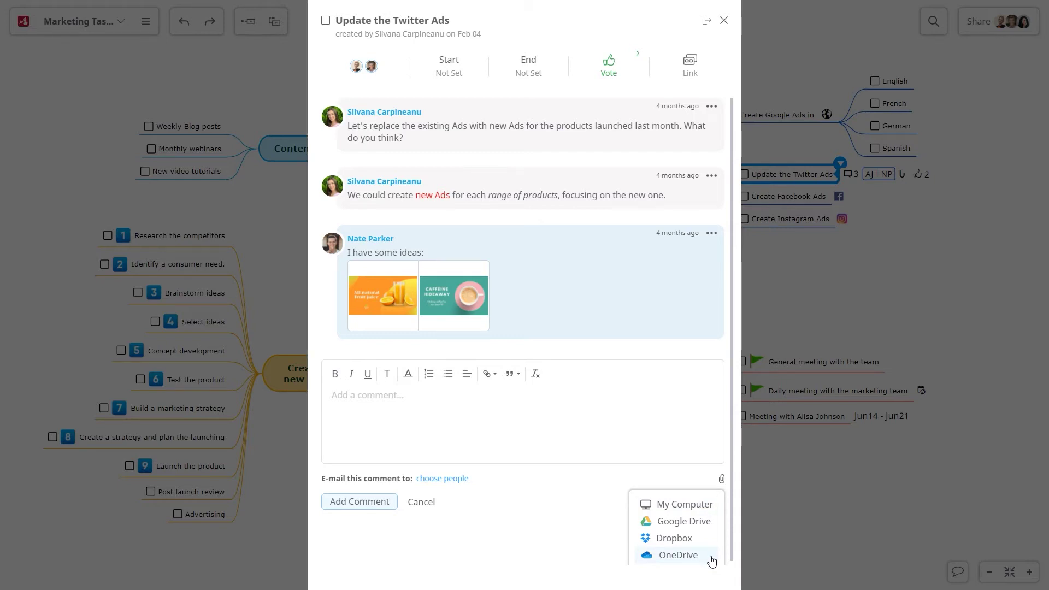
{"action": "left_click", "coordinate": [723, 22]}
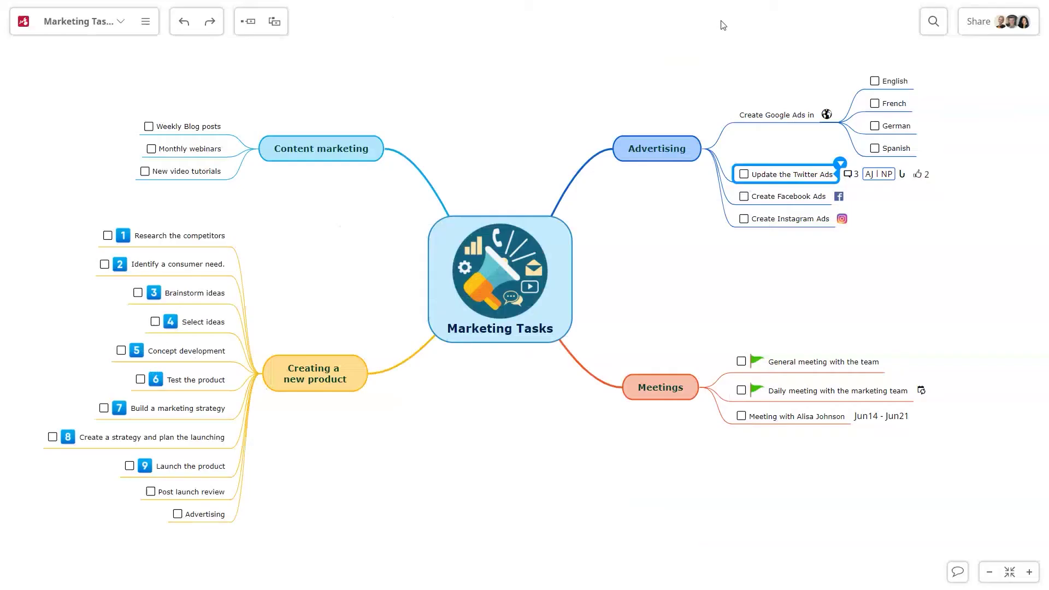
{"action": "left_click", "coordinate": [839, 164]}
{"action": "left_click", "coordinate": [833, 248]}
{"action": "type", "text": "https://ads.twitter.com/"}
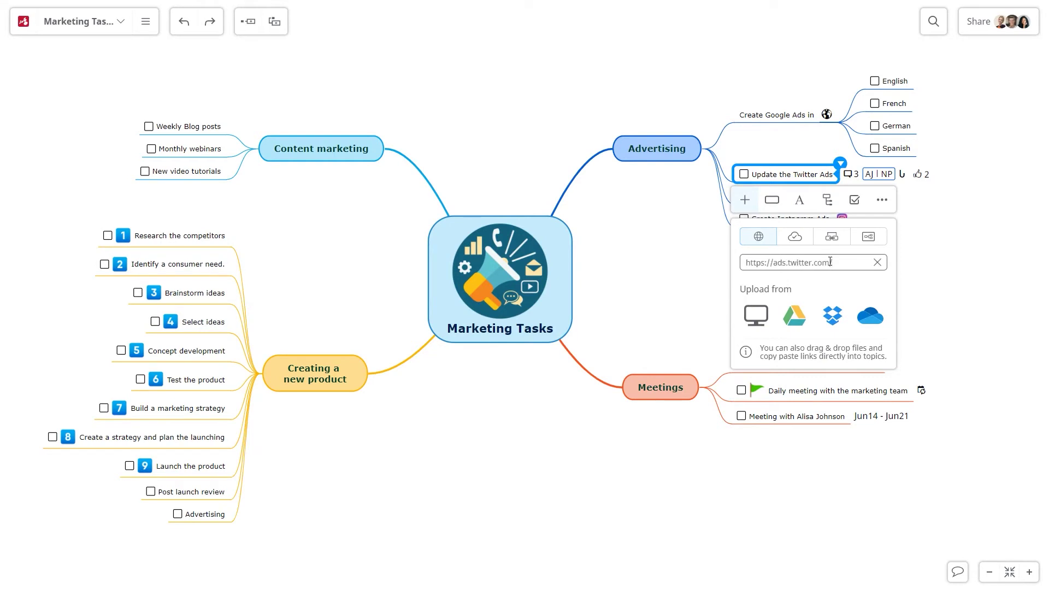
- Add a note to the topic with 'Twitter Ads' formatted bold and red
{"action": "left_click", "coordinate": [764, 257]}
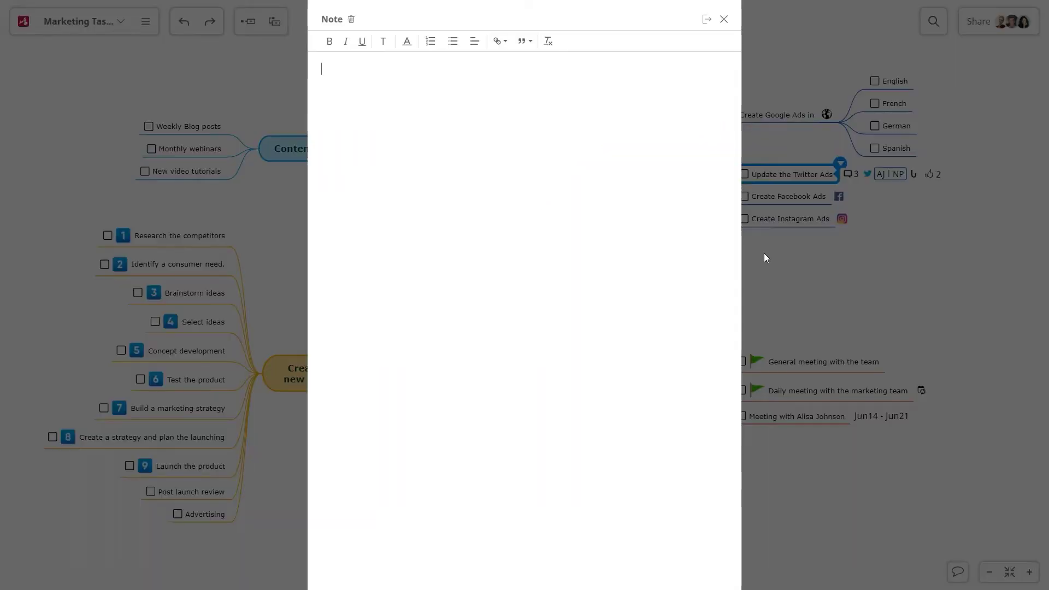
{"action": "type", "text": "Twitter Ads"}
{"action": "left_click_drag", "start_coordinate": [321, 69], "coordinate": [372, 69]}
{"action": "left_click", "coordinate": [329, 41]}
{"action": "left_click", "coordinate": [405, 41]}
{"action": "left_click", "coordinate": [417, 59]}
{"action": "left_click", "coordinate": [358, 113]}
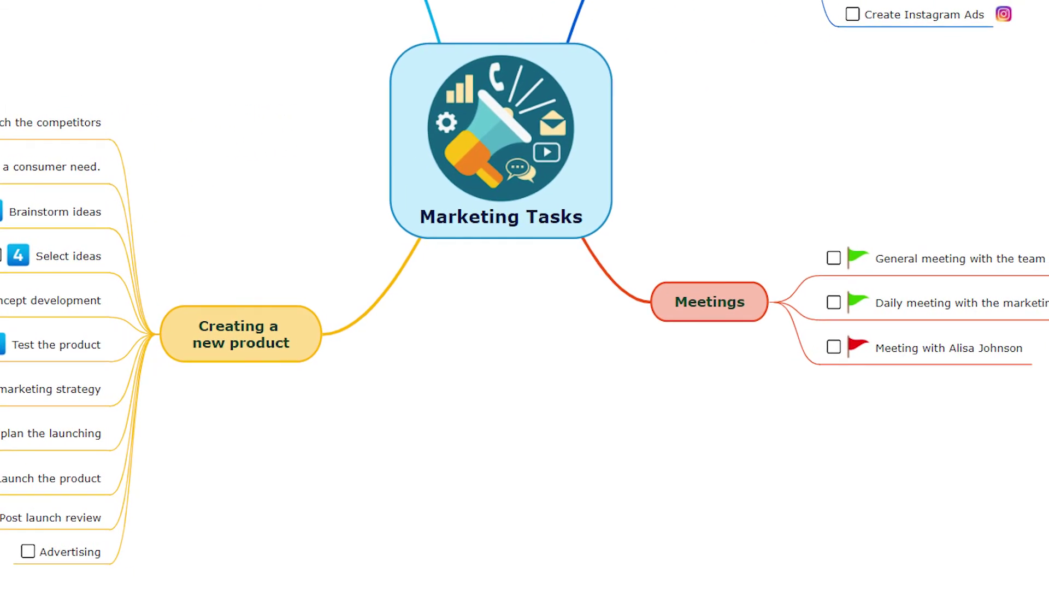
- Review the map's filters by Assignee, Due Date and Icon
{"action": "left_click", "coordinate": [936, 30]}
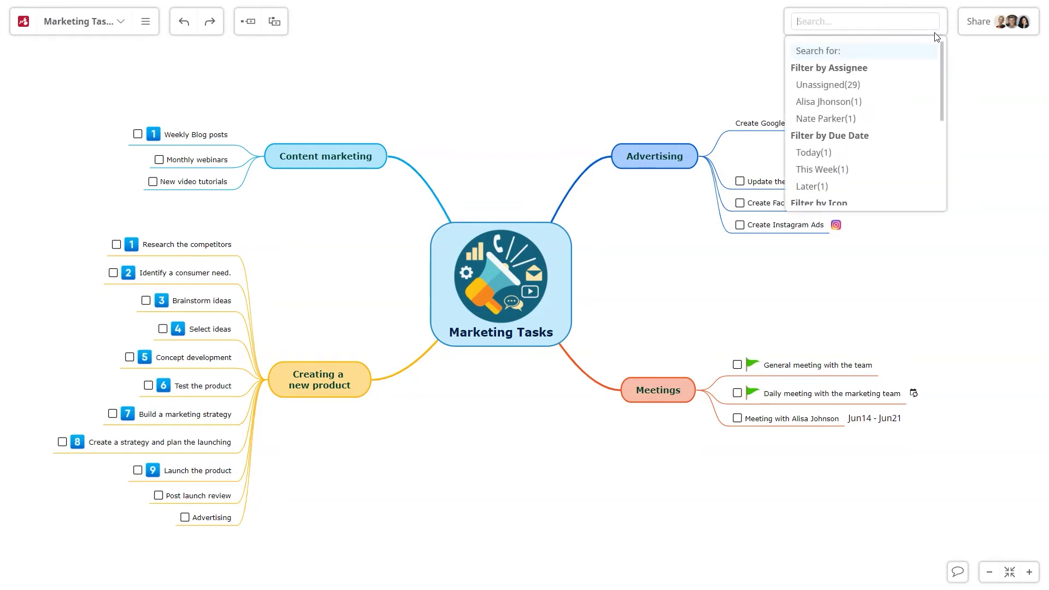
{"action": "left_click_drag", "start_coordinate": [943, 48], "coordinate": [942, 142]}
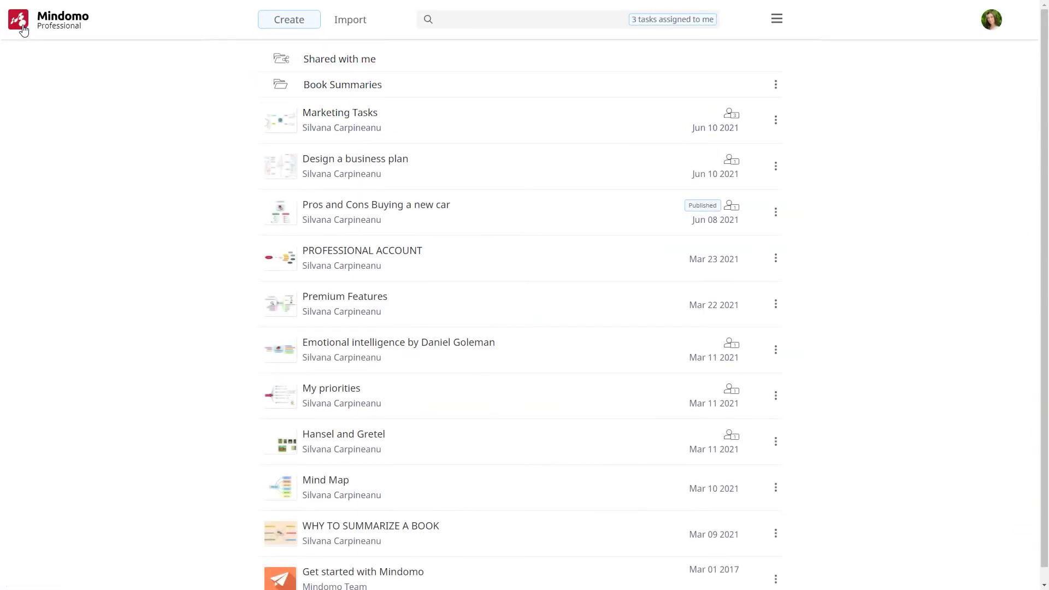
{"action": "left_click", "coordinate": [520, 27]}
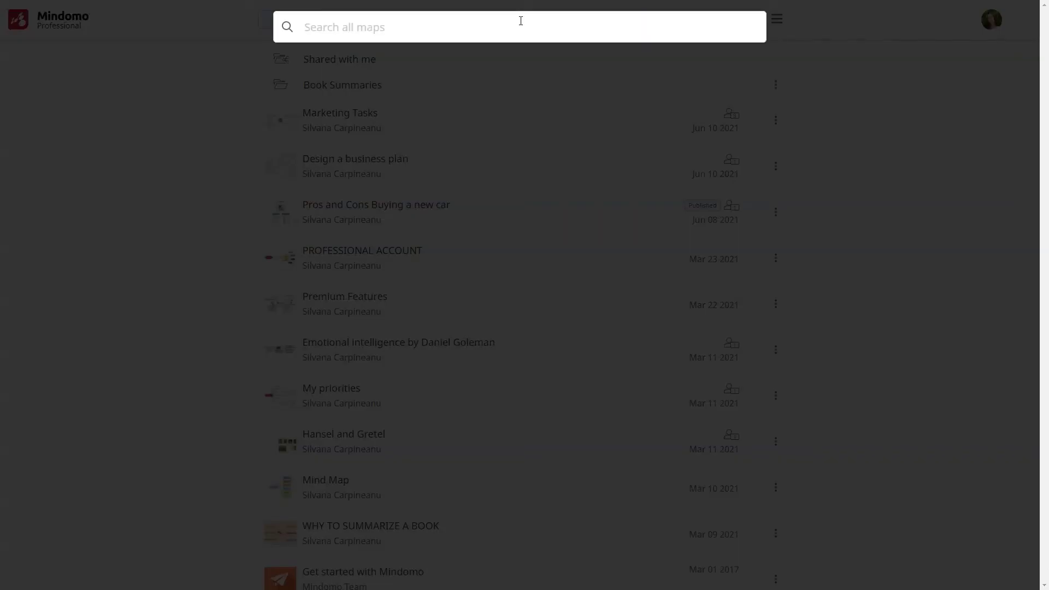
{"action": "type", "text": "#tips"}
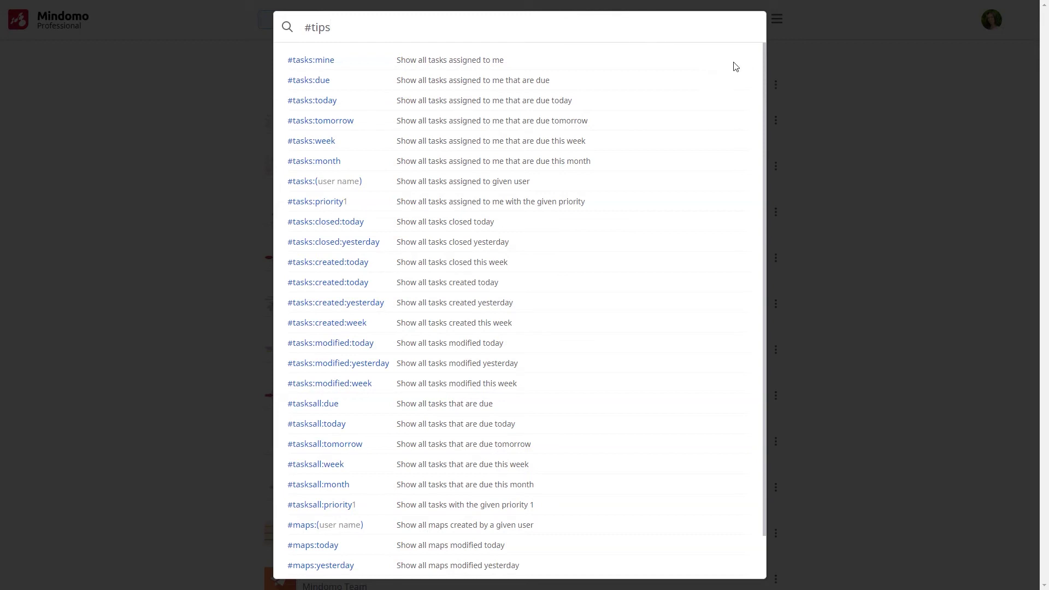
{"action": "left_click_drag", "start_coordinate": [765, 58], "coordinate": [765, 99]}
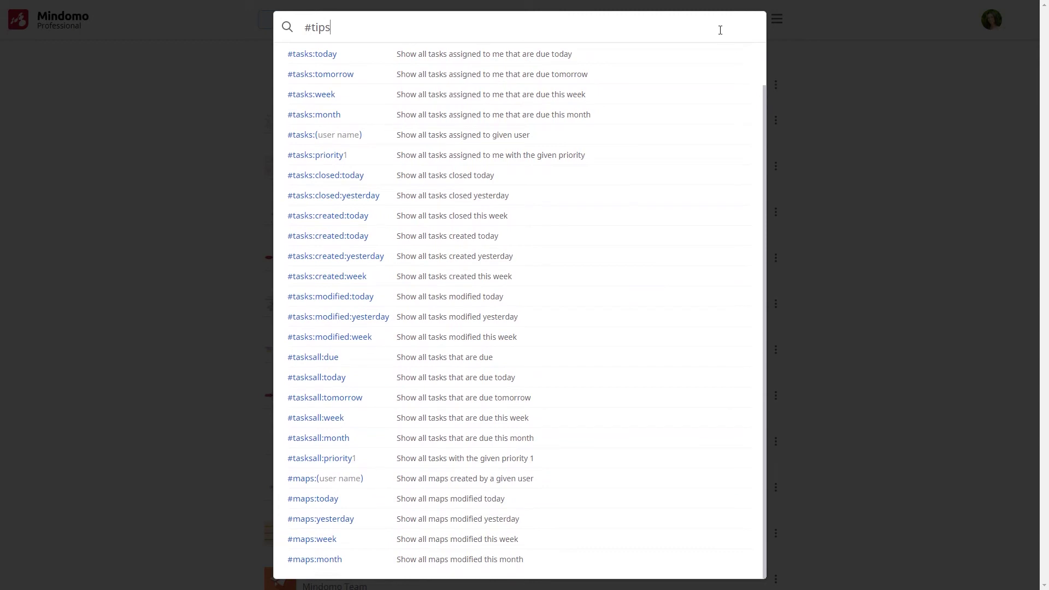
{"action": "type", "text": "tasks:tomorro"}
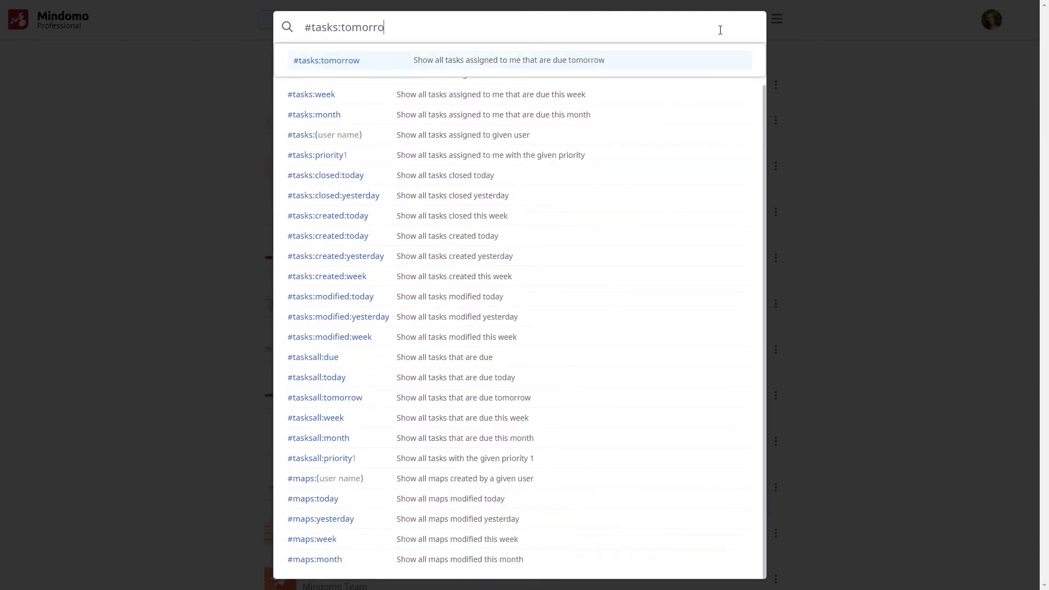
{"action": "type", "text": "w"}
{"action": "key", "text": "Return"}
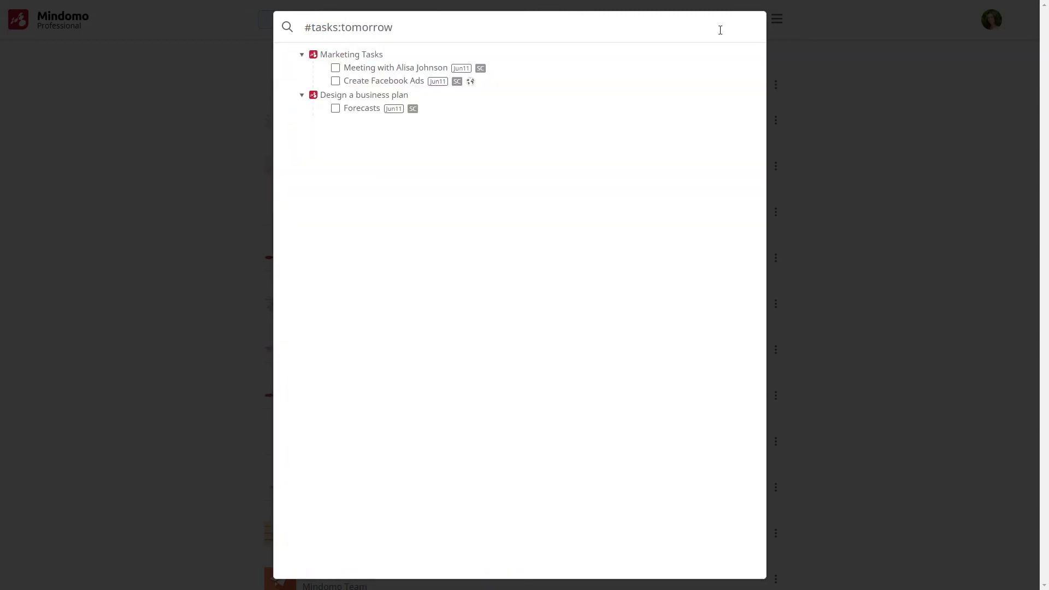
{"action": "left_click", "coordinate": [831, 133]}
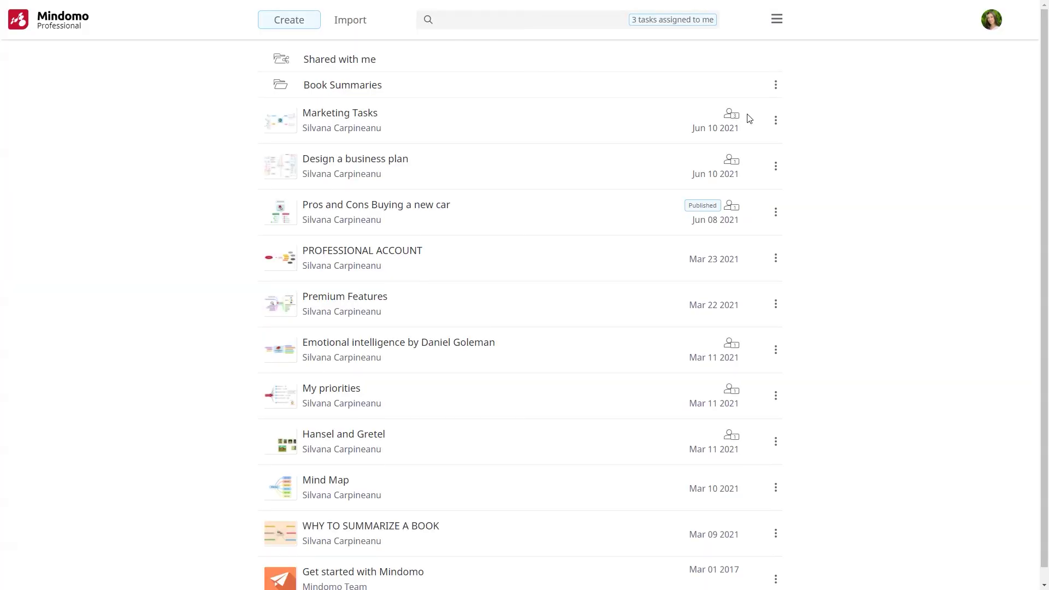
{"action": "left_click", "coordinate": [361, 121]}
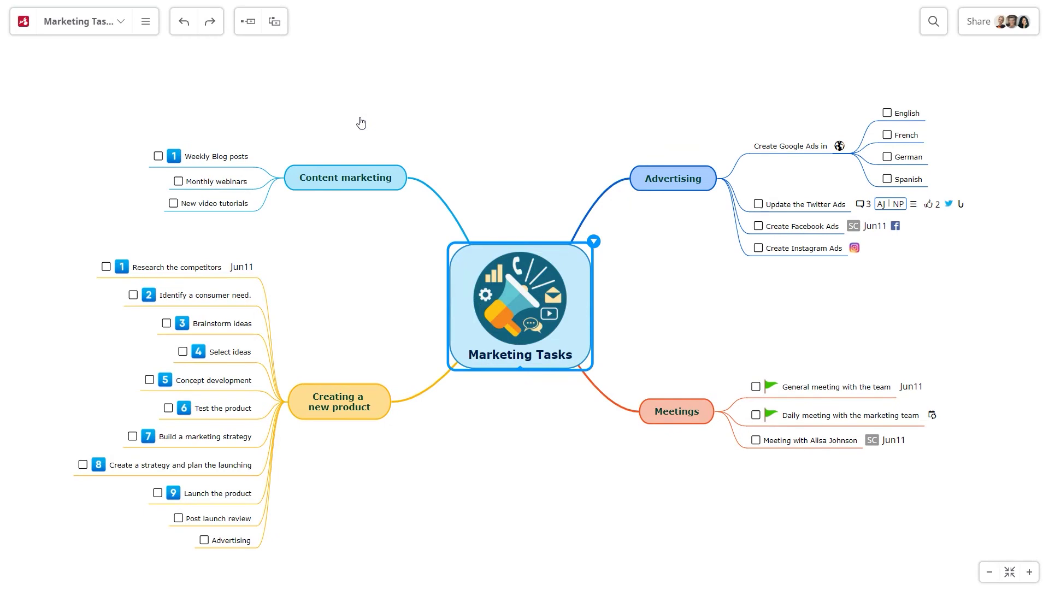
- Show Marketing Tasks as a Gantt chart and widen the timeline across February and March
{"action": "left_click", "coordinate": [146, 21]}
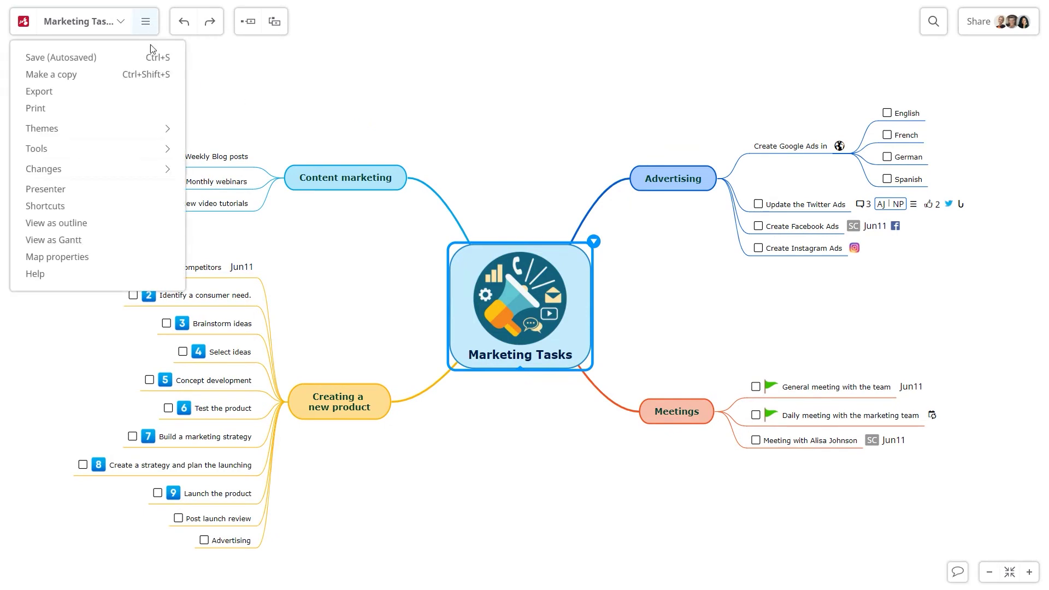
{"action": "left_click", "coordinate": [133, 241]}
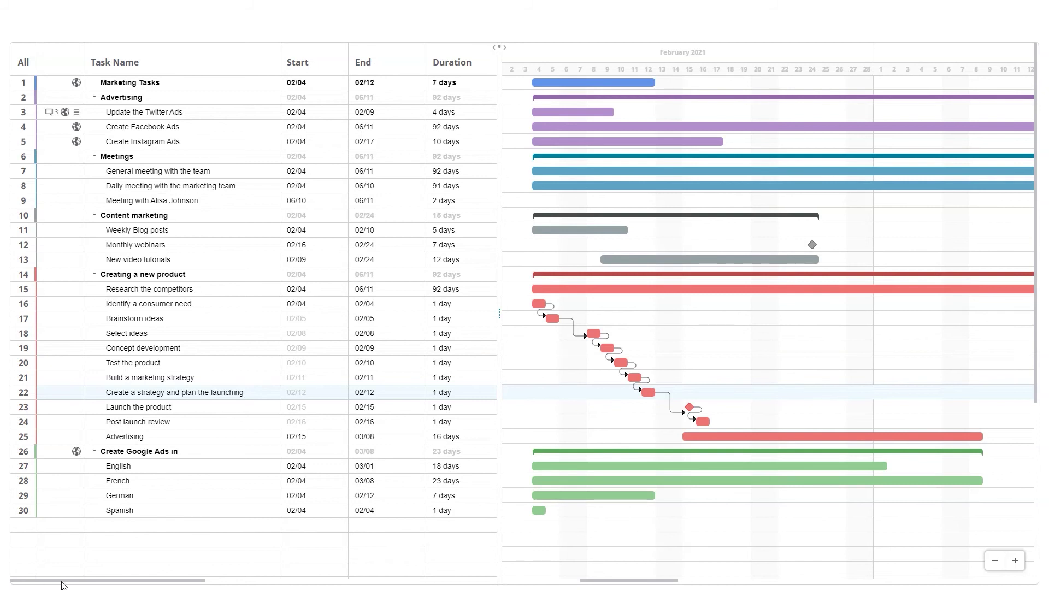
{"action": "left_click_drag", "start_coordinate": [61, 582], "coordinate": [91, 584]}
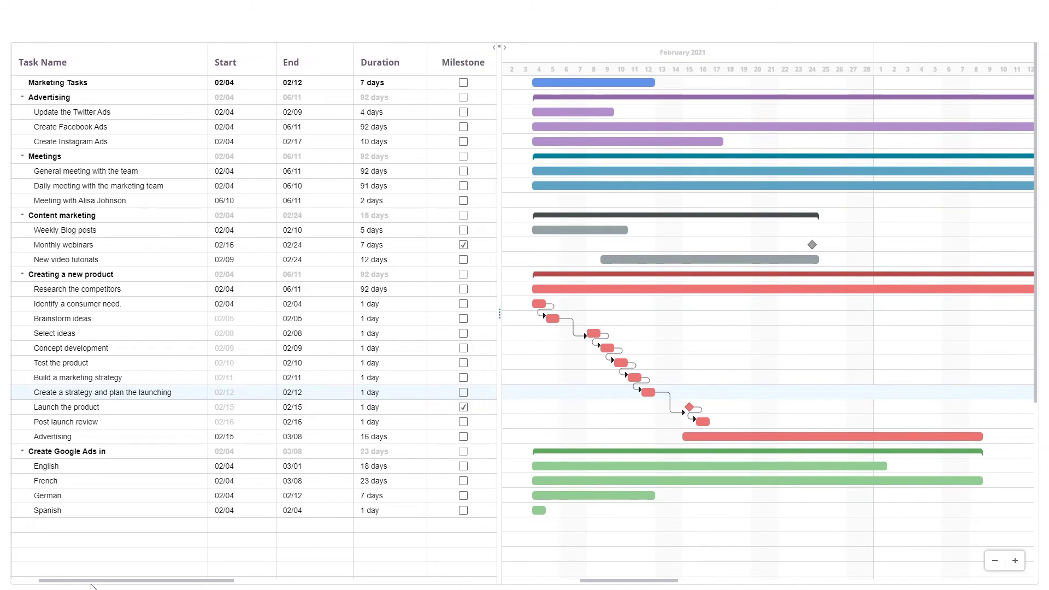
{"action": "left_click_drag", "start_coordinate": [91, 586], "coordinate": [173, 588]}
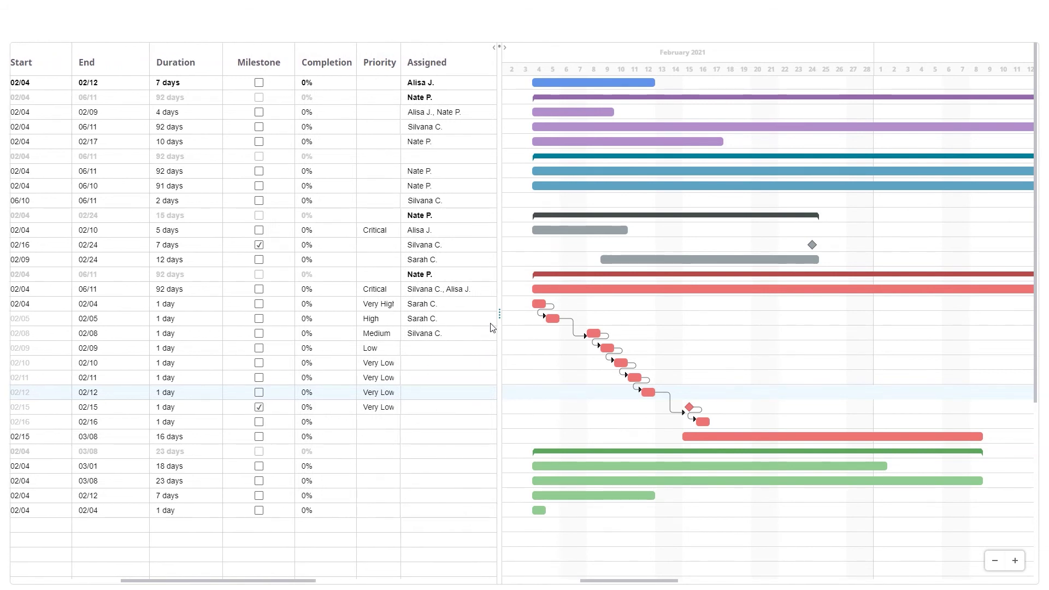
{"action": "left_click_drag", "start_coordinate": [500, 314], "coordinate": [214, 317]}
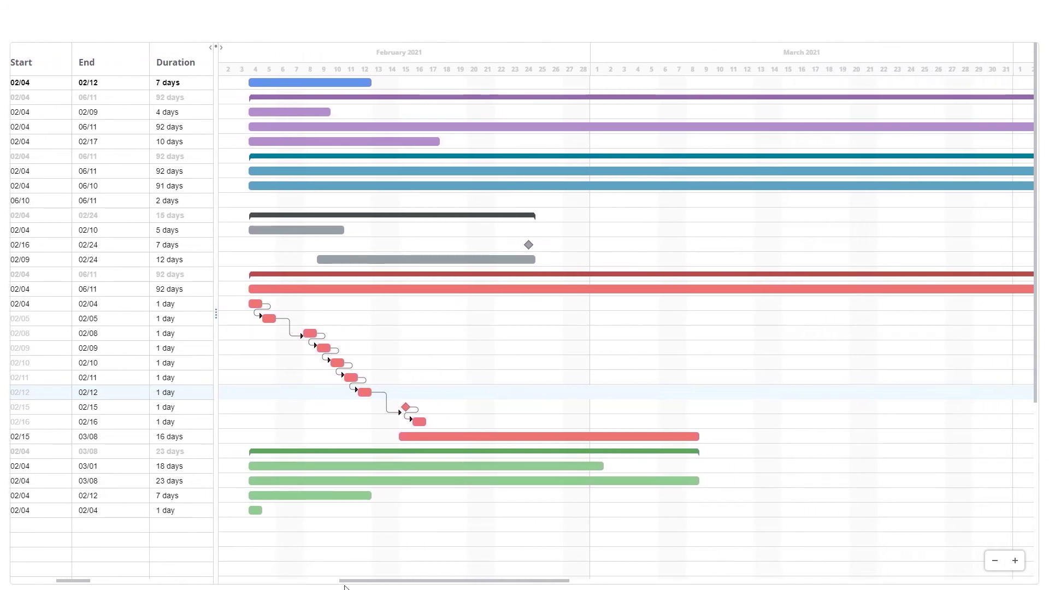
{"action": "left_click_drag", "start_coordinate": [364, 585], "coordinate": [502, 585]}
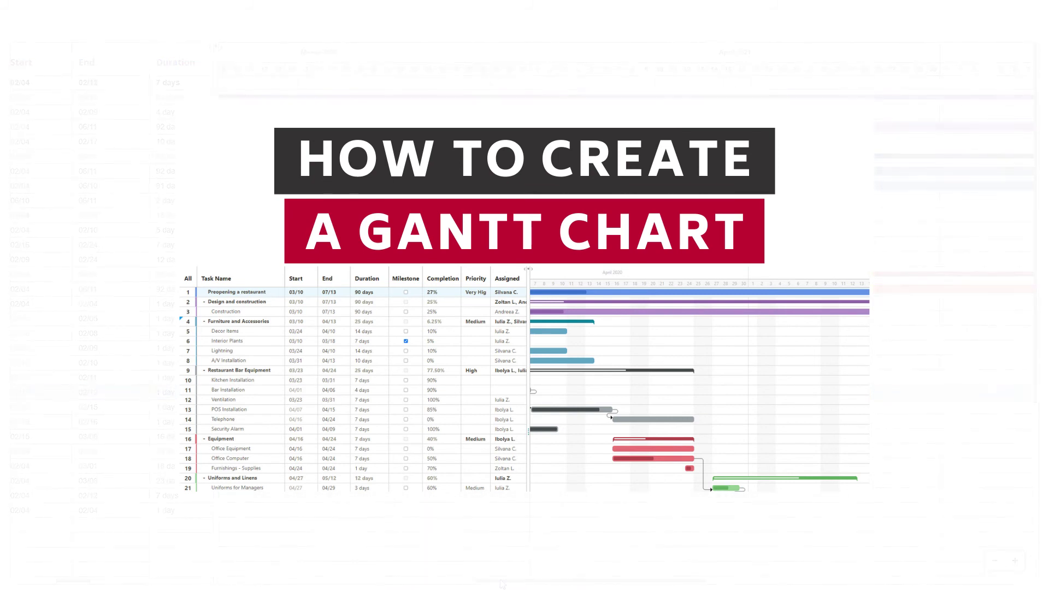